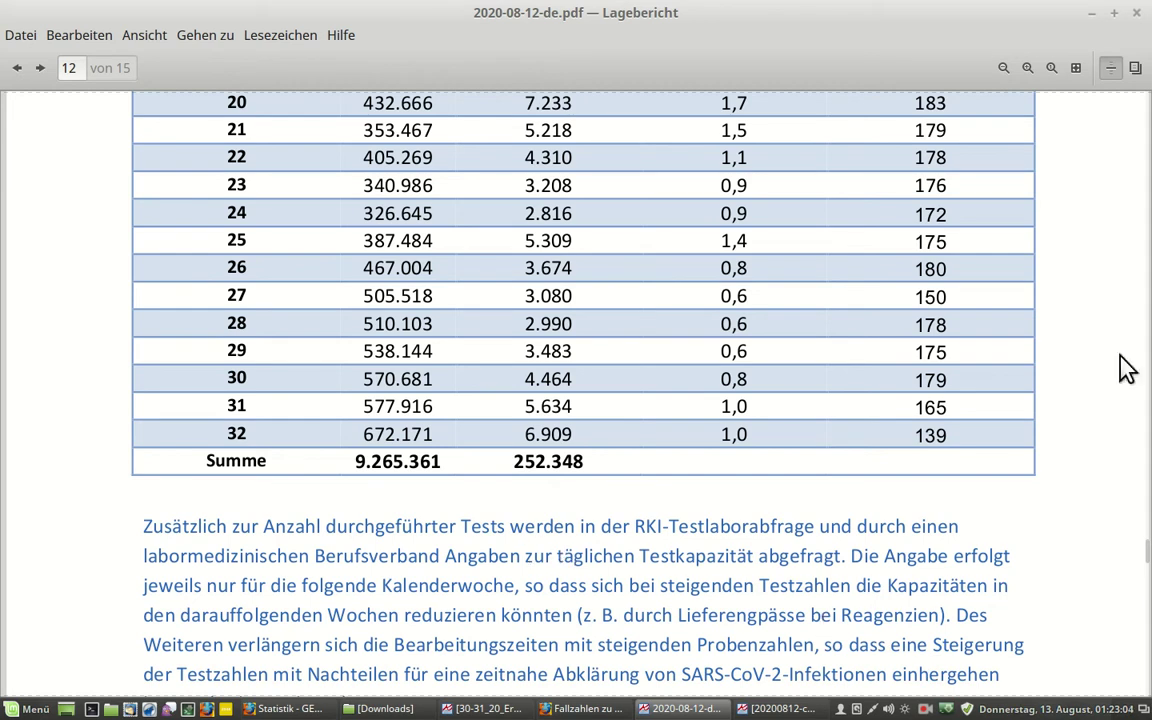
# Step: Review the RKI report's title page and the weekly SARS-CoV-2 test numbers in Tabelle 5 on page 12
pyautogui.click(1147, 372)
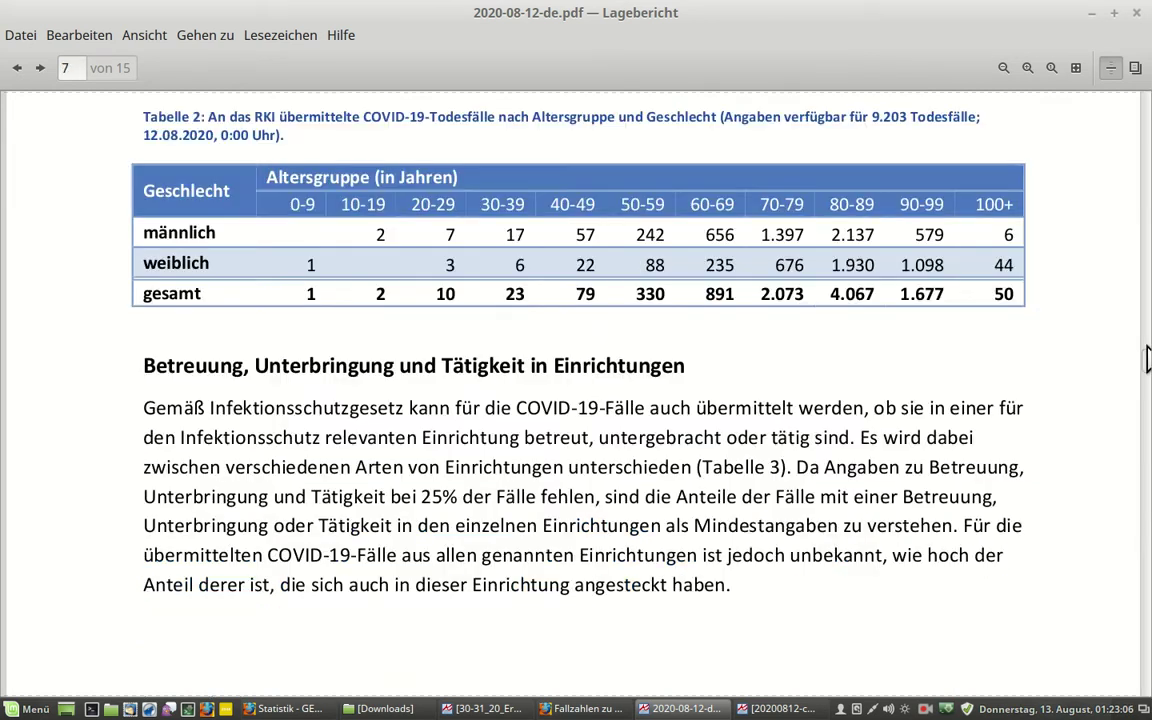
pyautogui.moveTo(1147, 372); pyautogui.dragTo(1147, 105)
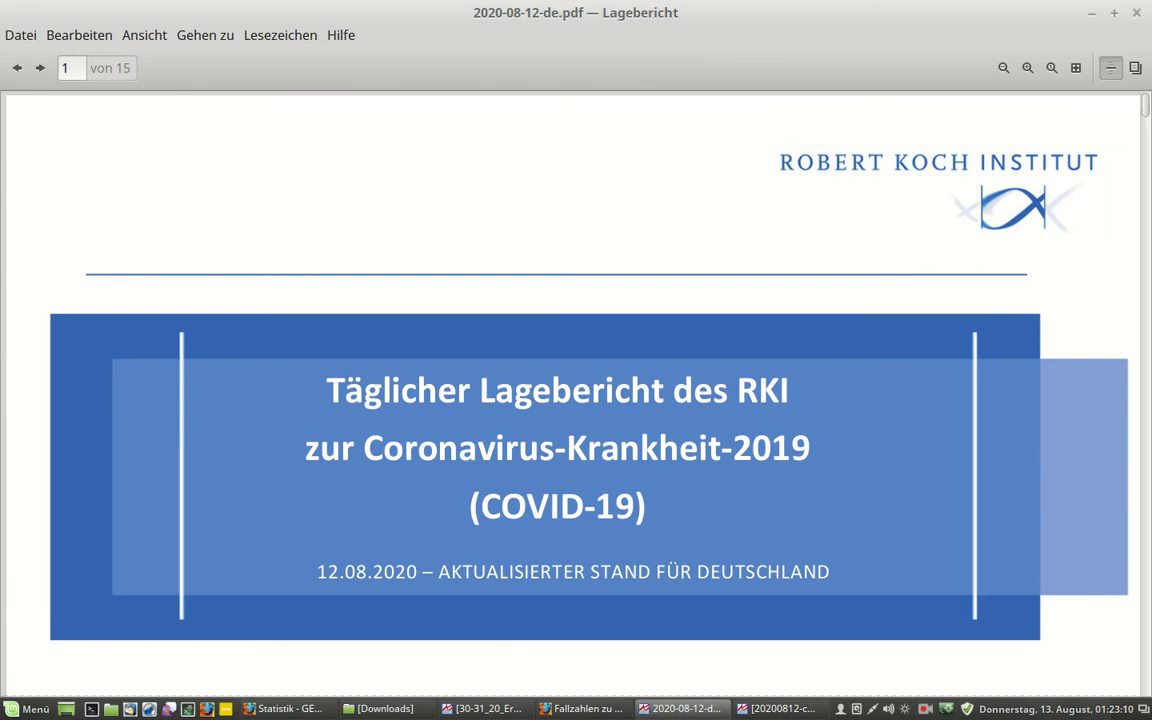
pyautogui.moveTo(1146, 112); pyautogui.dragTo(1146, 556)
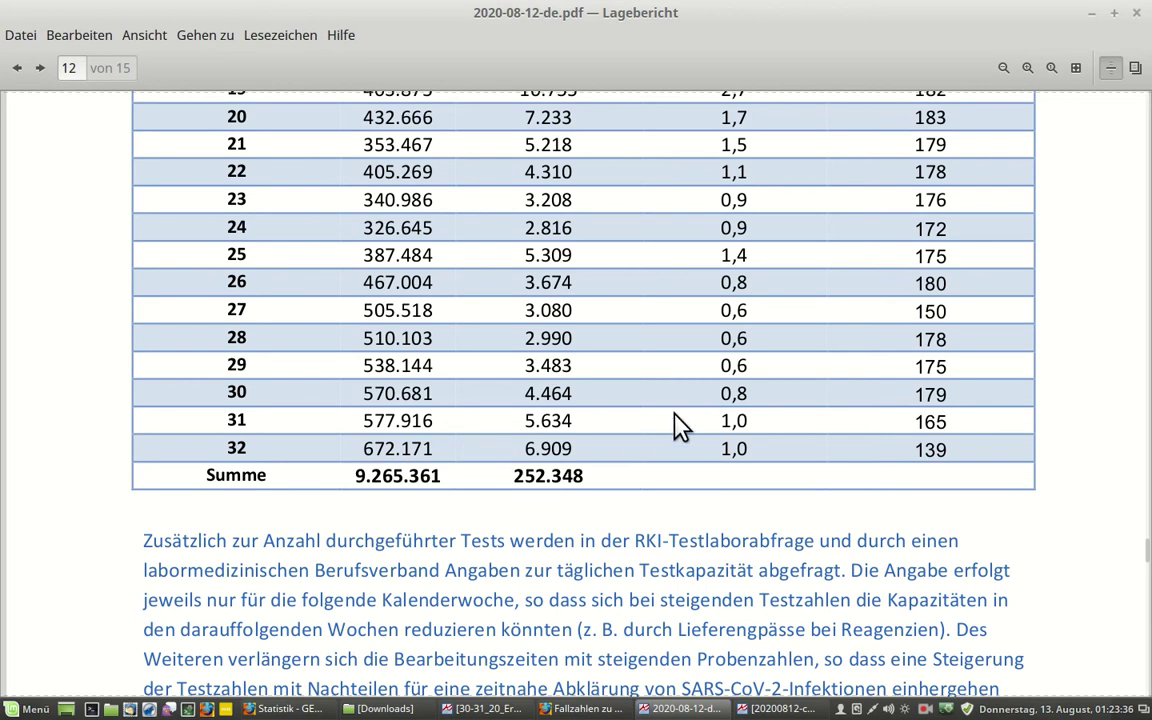
pyautogui.scroll(5, 676, 425)
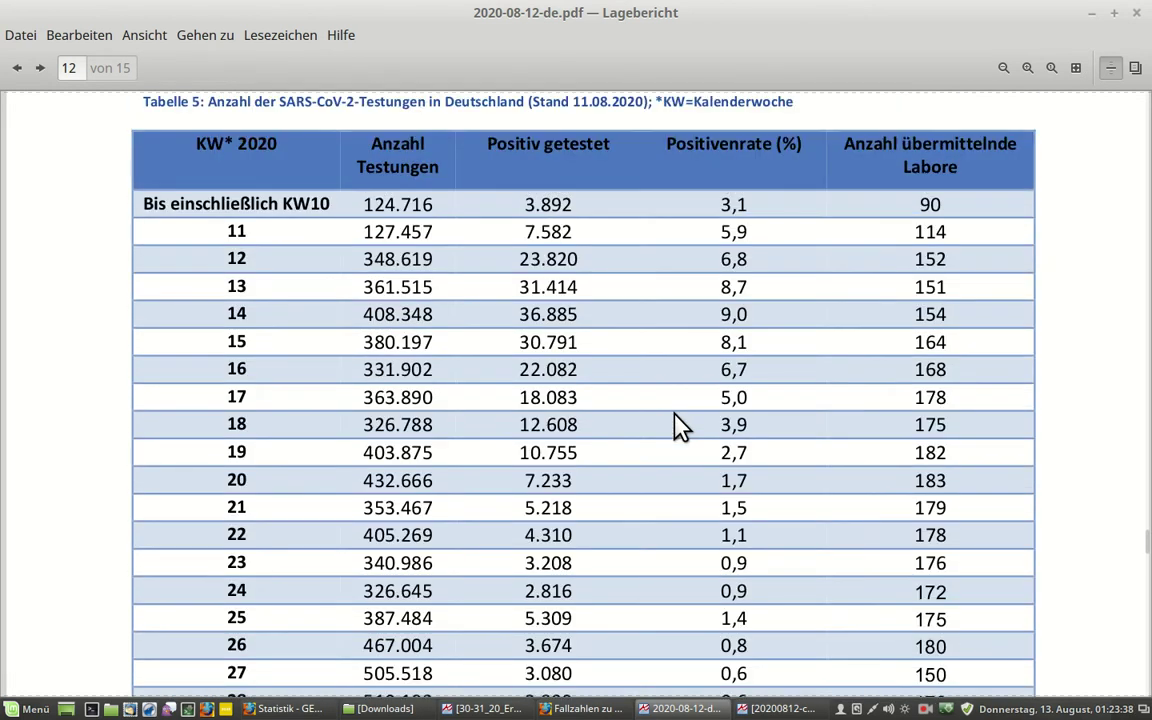
pyautogui.scroll(-5, 676, 425)
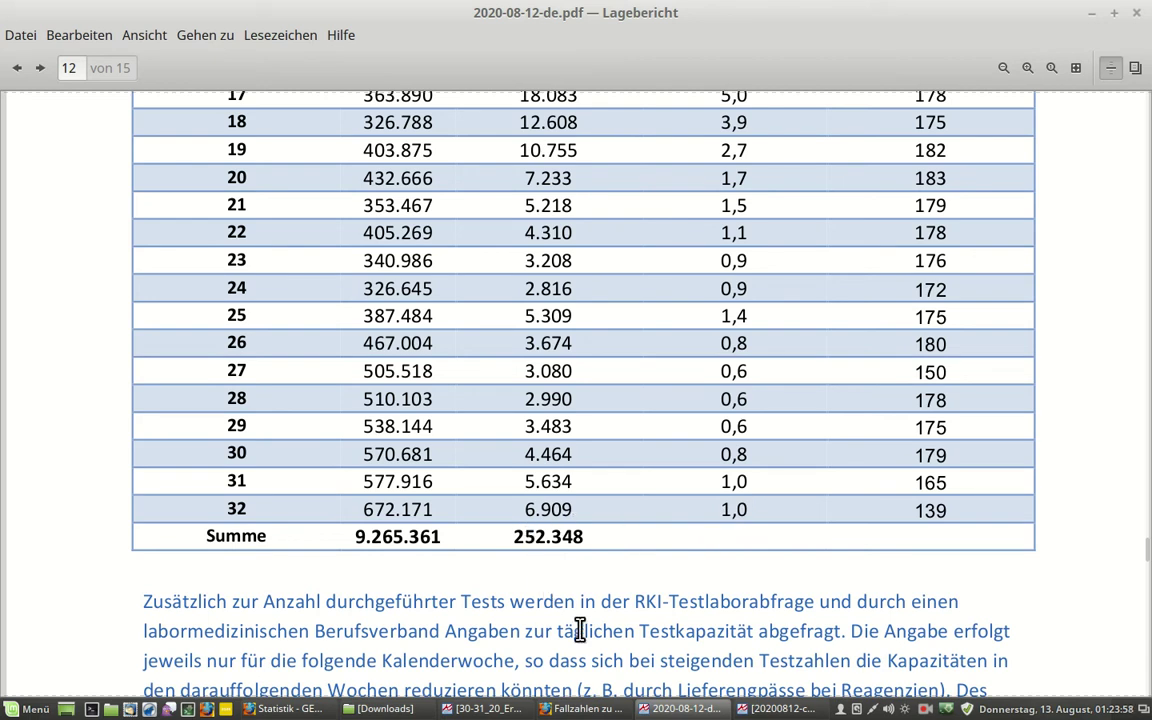
# Step: Switch to the Dresden case-number spreadsheet in Firefox and select the KW 26 to KW 32 rows on the "Testzahlen laut Statista bzw. RKI KW 32" sheet
pyautogui.click(580, 710)
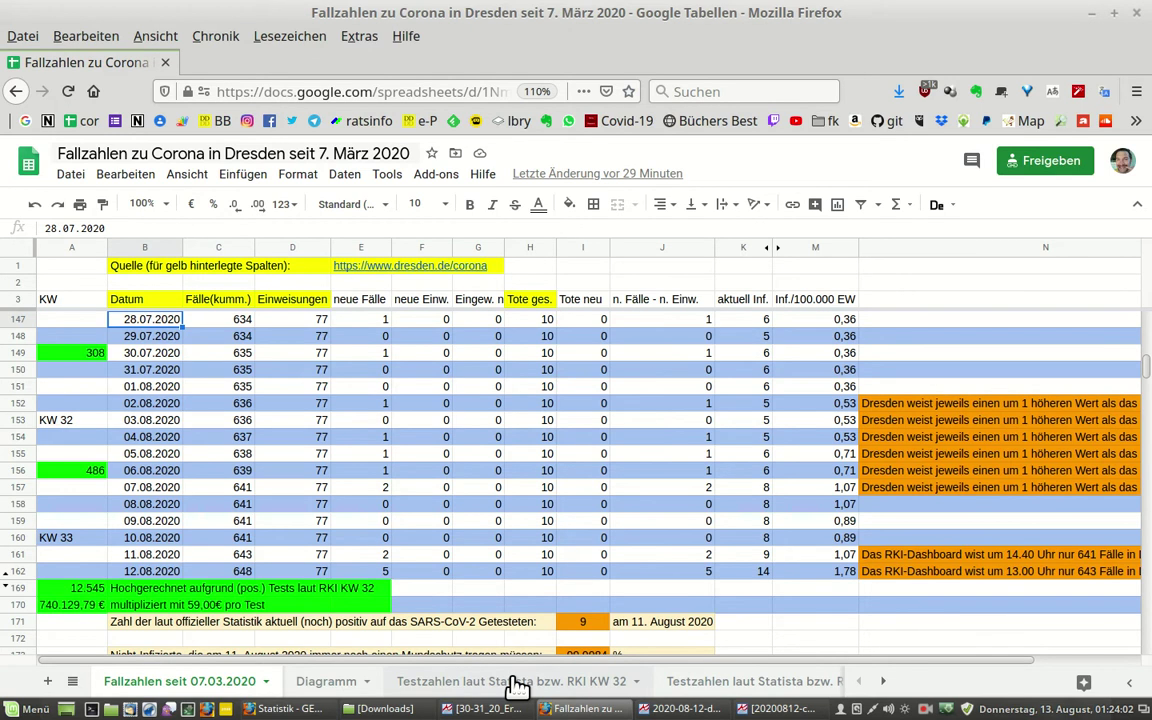
pyautogui.click(518, 685)
pyautogui.click(135, 442)
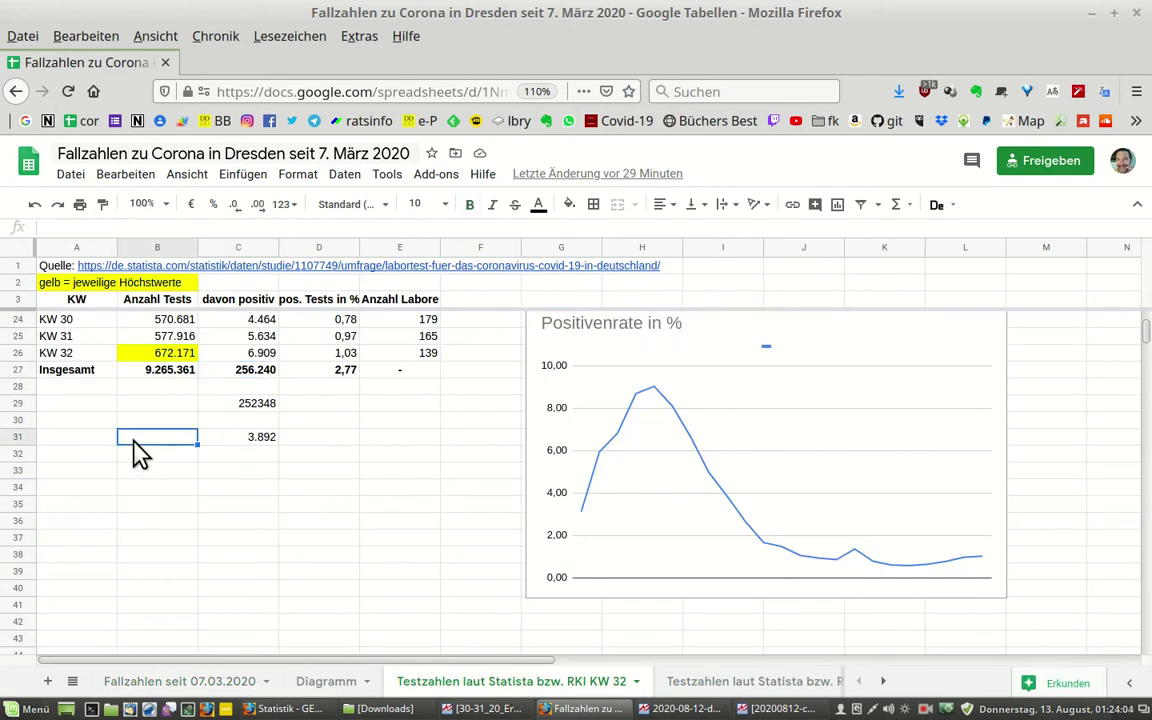
pyautogui.press('Up')
pyautogui.press('Up')
pyautogui.press('Up')
pyautogui.press('Up')
pyautogui.press('Up')
pyautogui.press('Up')
pyautogui.press('Up')
pyautogui.press('Up')
pyautogui.press('Up')
pyautogui.press('Up')
pyautogui.press('Up')
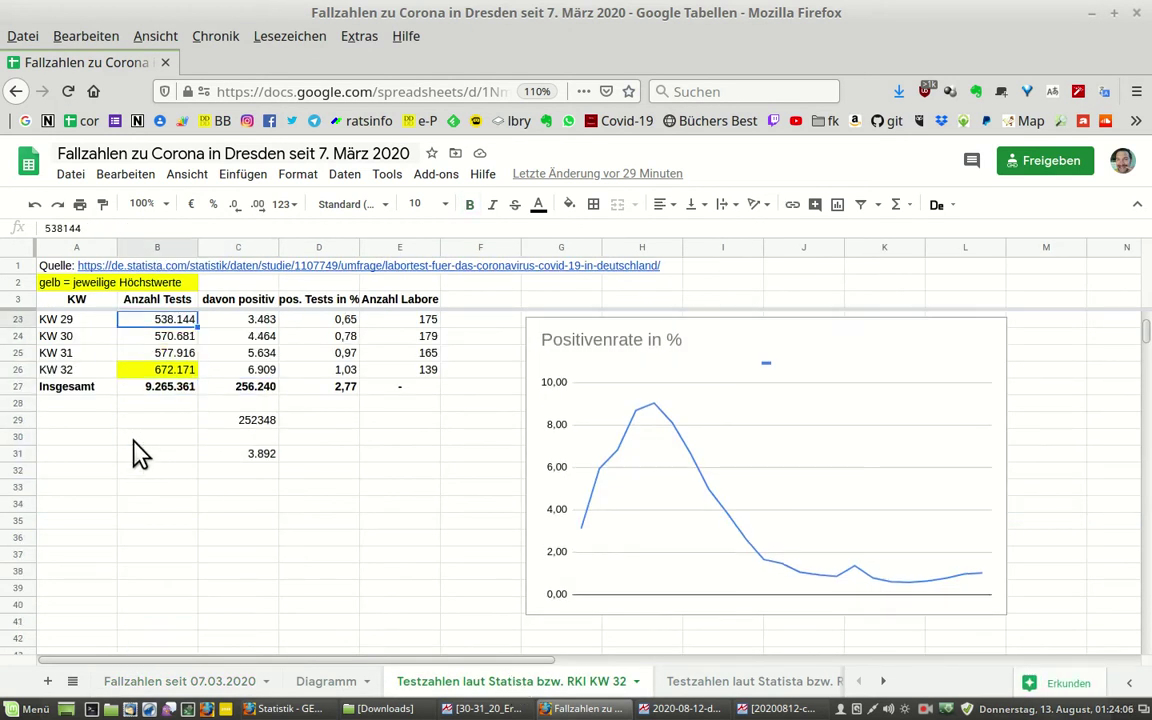
pyautogui.press('Up')
pyautogui.press('Up')
pyautogui.press('Up')
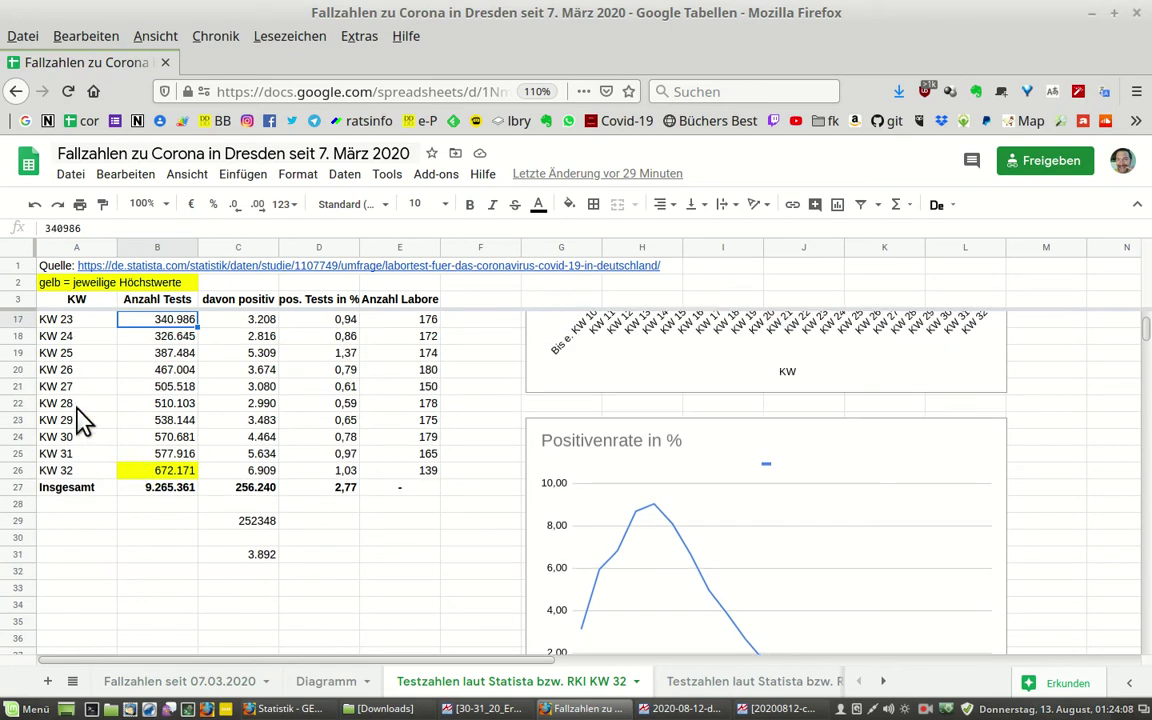
pyautogui.moveTo(62, 370); pyautogui.dragTo(421, 468)
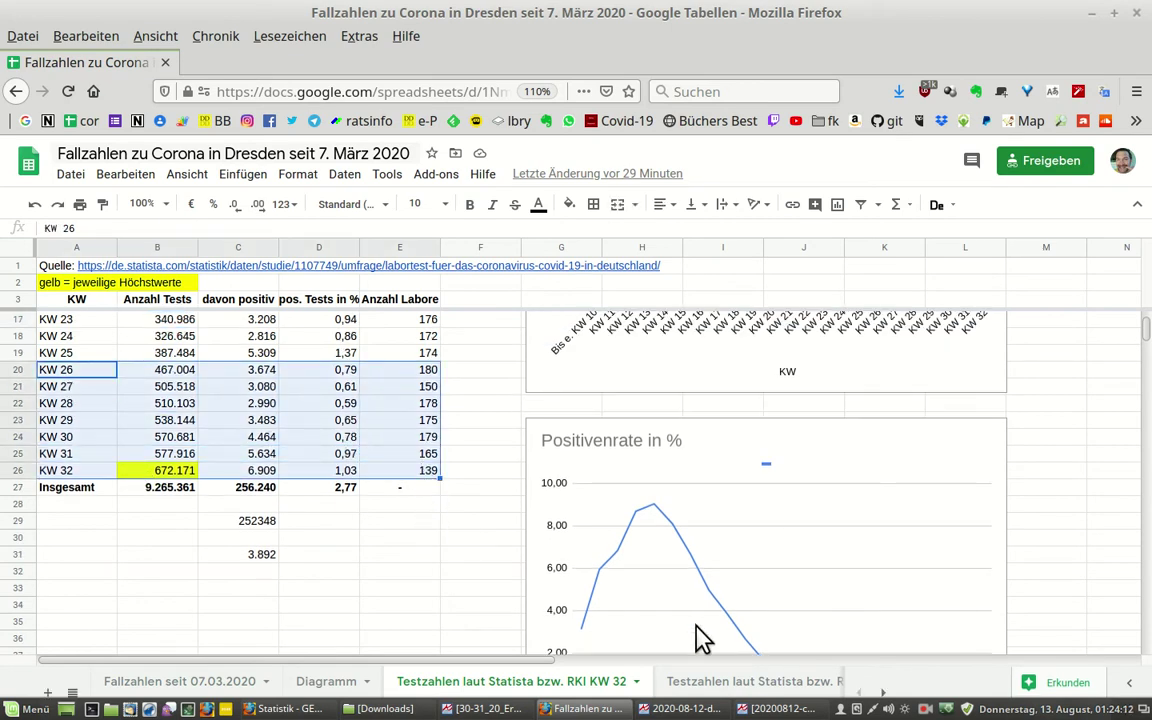
# Step: Examine the values from KW 26 down to the Insgesamt row on the "Testzahlen laut Statista bzw. RKI KW 31" sheet for comparison
pyautogui.click(731, 688)
pyautogui.click(240, 590)
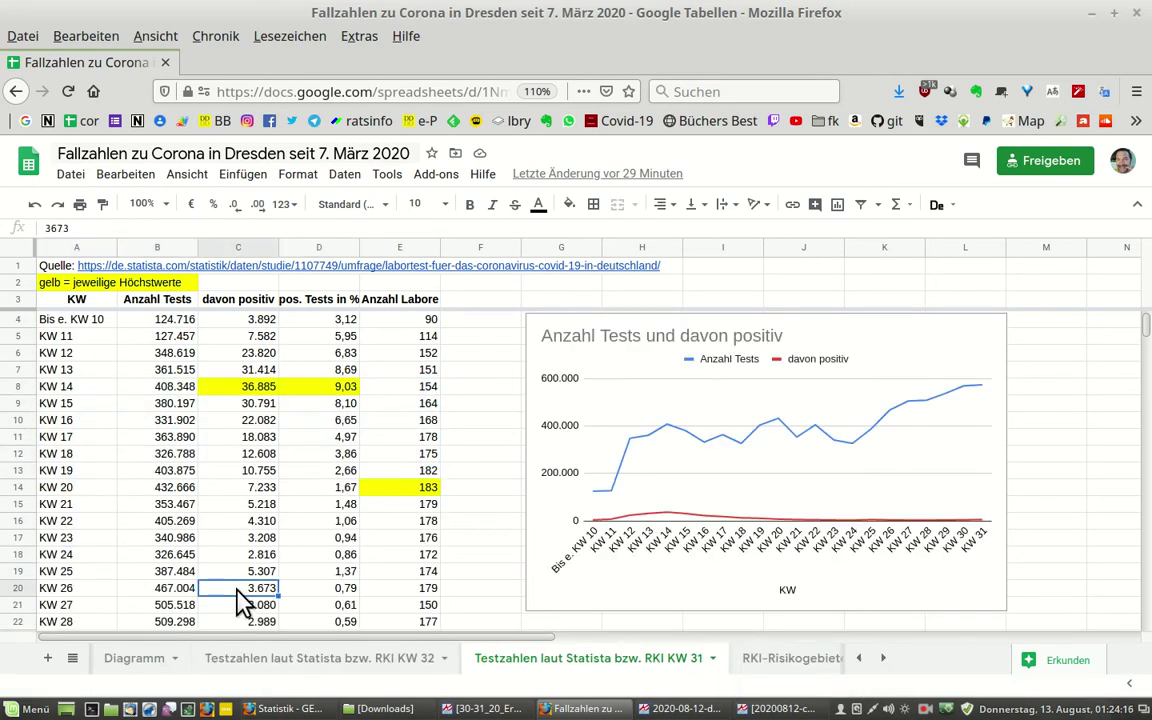
pyautogui.press('Down')
pyautogui.press('Down')
pyautogui.press('Down')
pyautogui.press('Down')
pyautogui.press('Down')
pyautogui.press('Down')
pyautogui.press('Down')
pyautogui.press('Down')
pyautogui.press('Down')
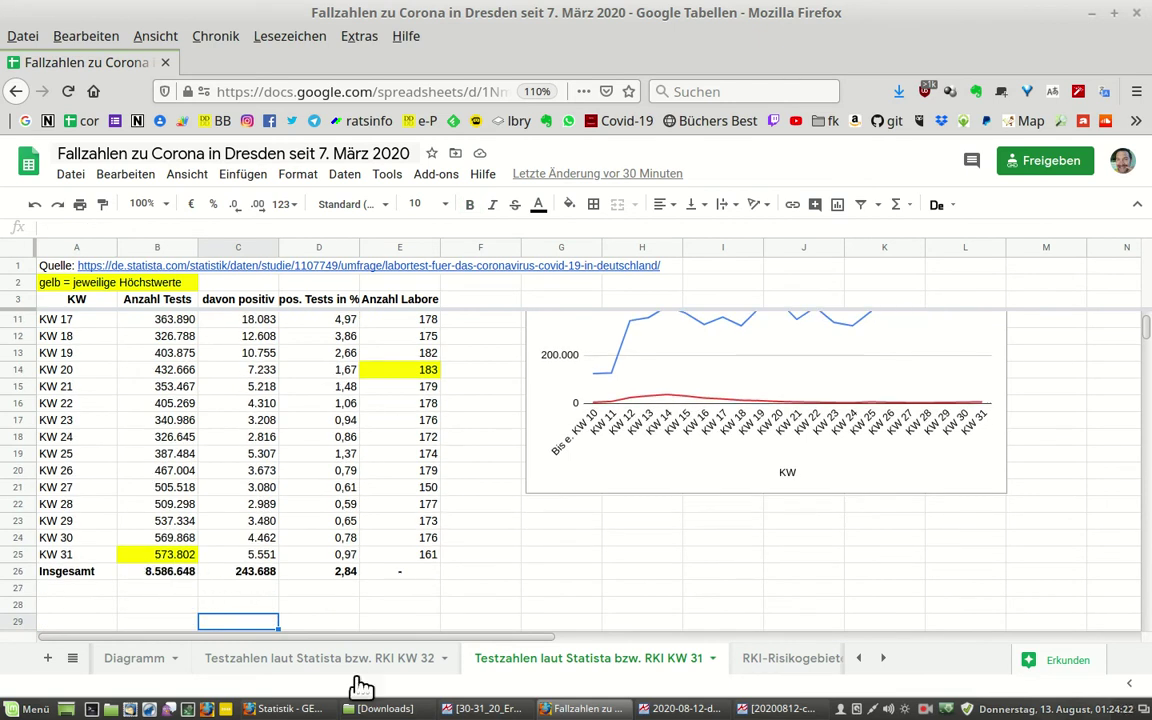
# Step: Return to the KW 32 test sheet and inspect the KW 31 test count and positive percentage
pyautogui.click(380, 660)
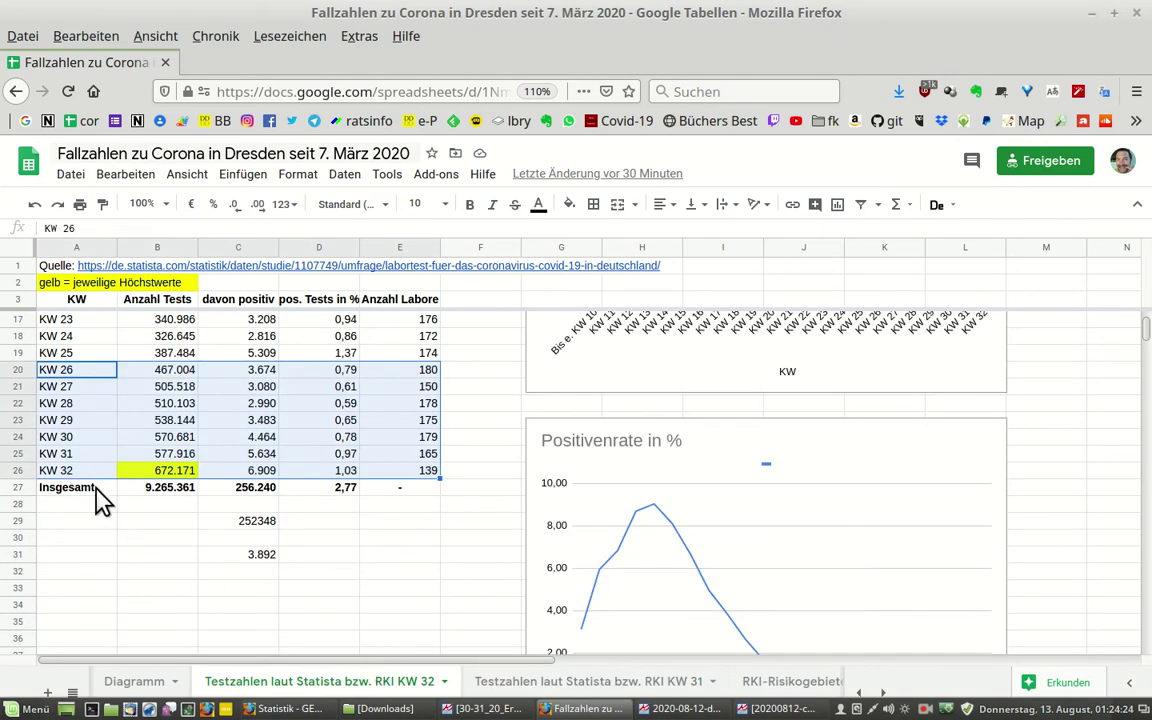
pyautogui.click(143, 455)
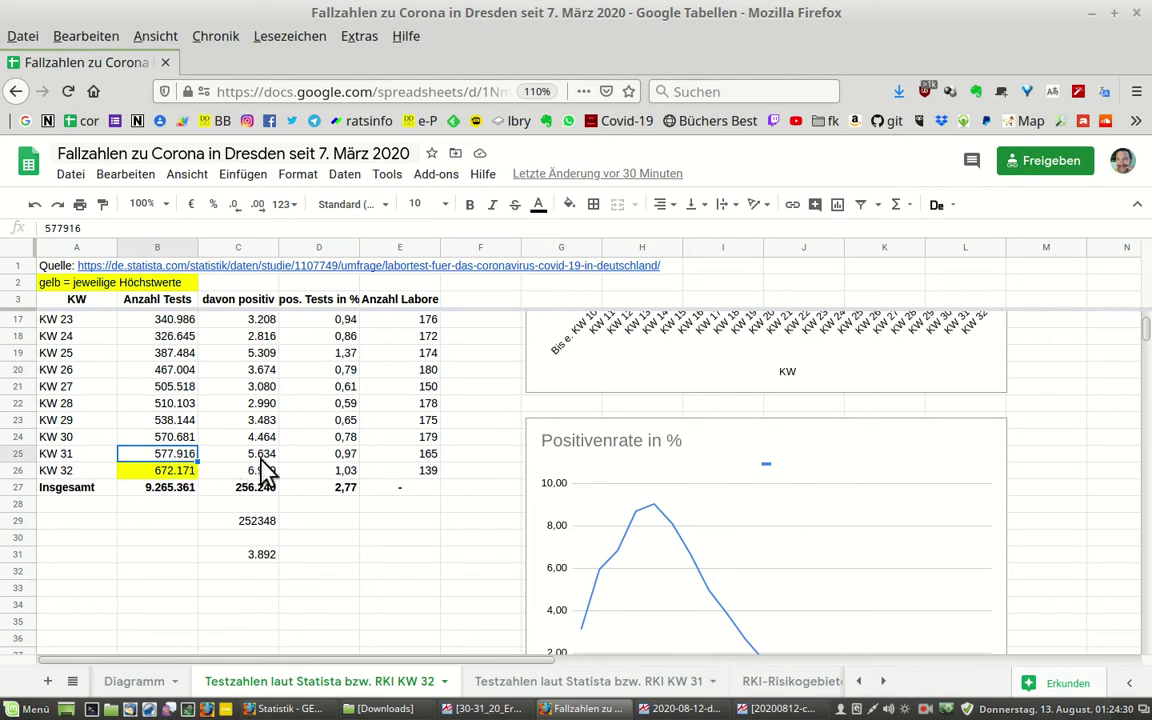
pyautogui.click(337, 455)
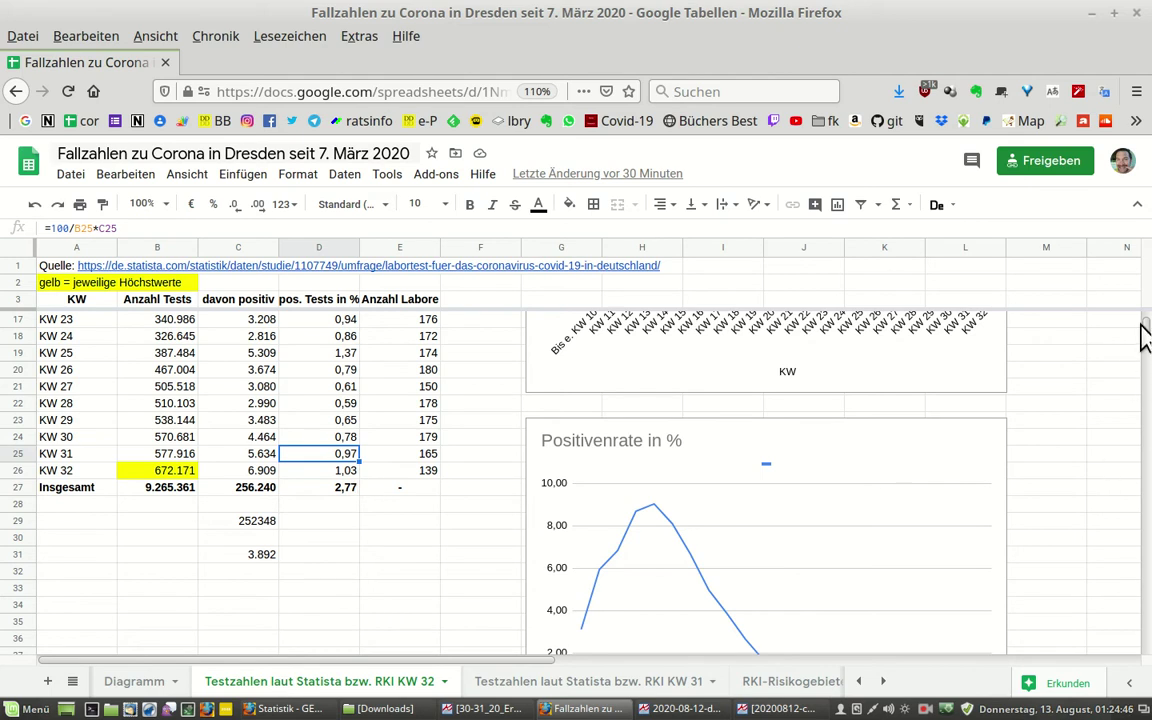
# Step: Examine the Positivenrate chart and the "Anzahl Tests und davon positiv" chart, and check the KW 25 row
pyautogui.moveTo(1144, 334); pyautogui.dragTo(1147, 338)
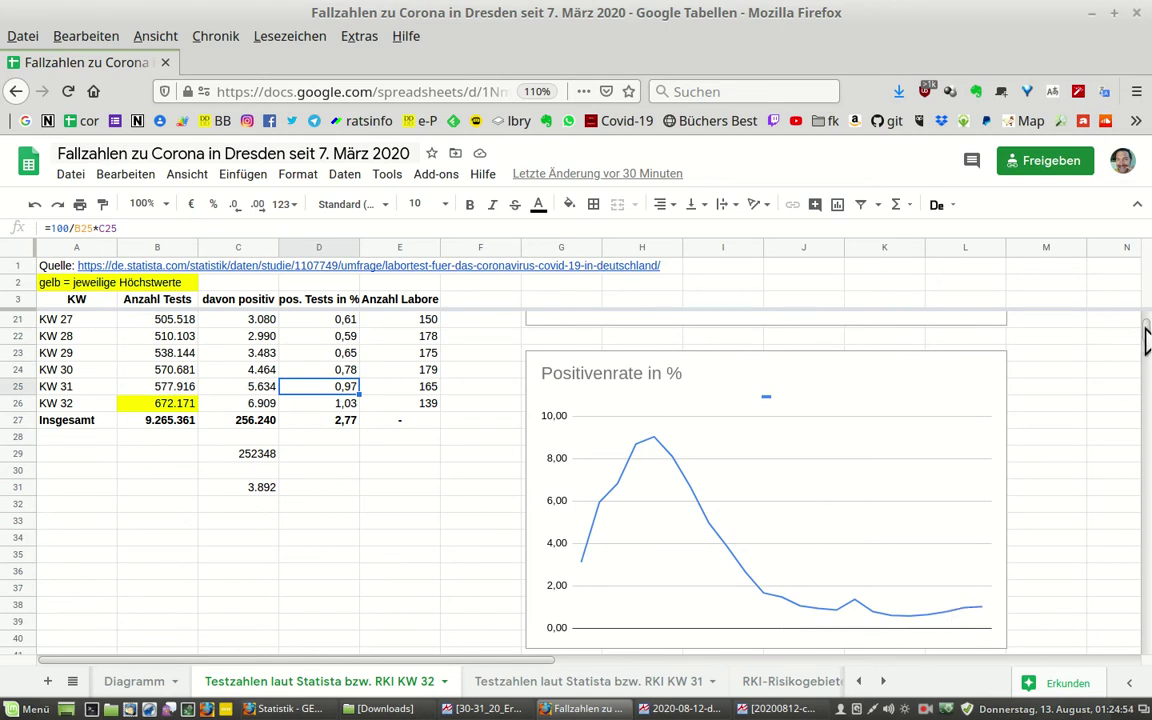
pyautogui.scroll(5, 1147, 338)
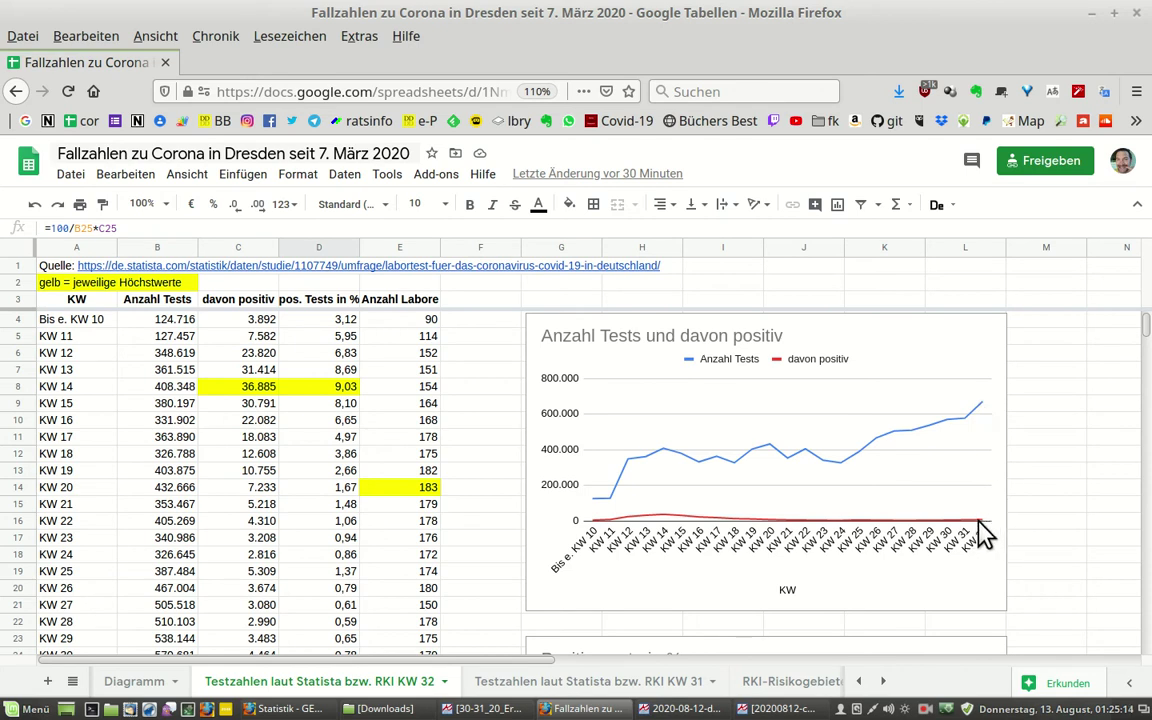
pyautogui.click(234, 574)
pyautogui.press('Left')
pyautogui.press('Left')
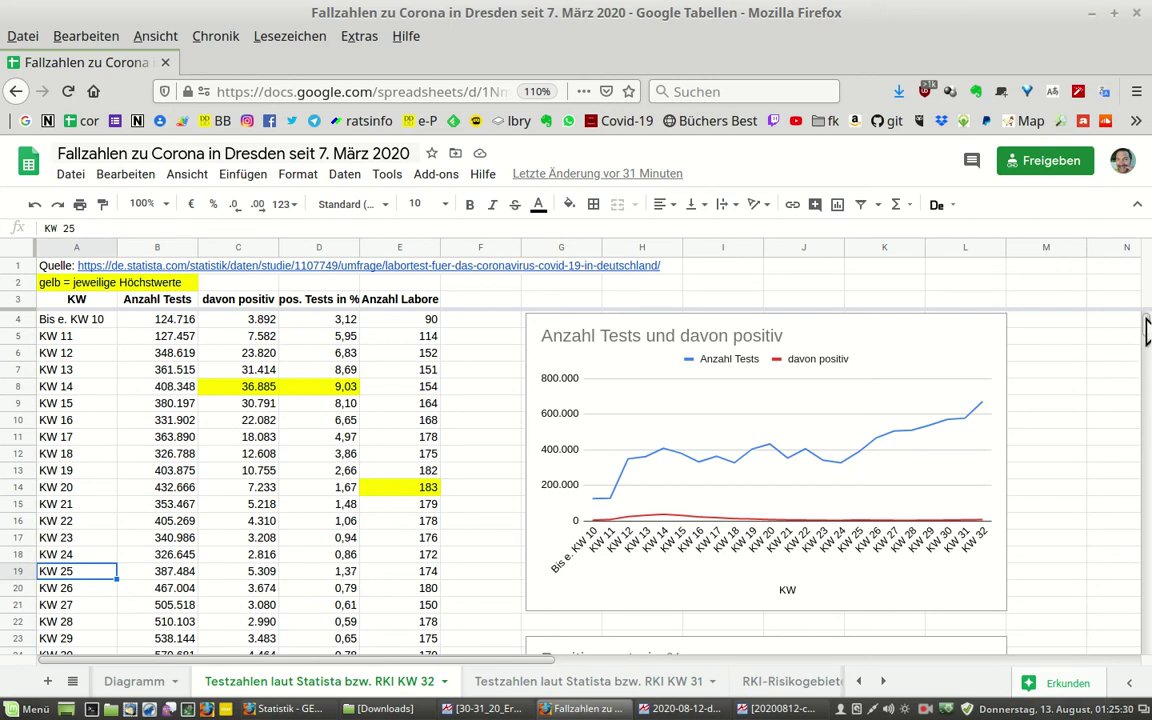
# Step: Enter the formula =B26/1000*7 in cell B30 to calculate seven per thousand of the KW 32 tests
pyautogui.scroll(-6, 1147, 332)
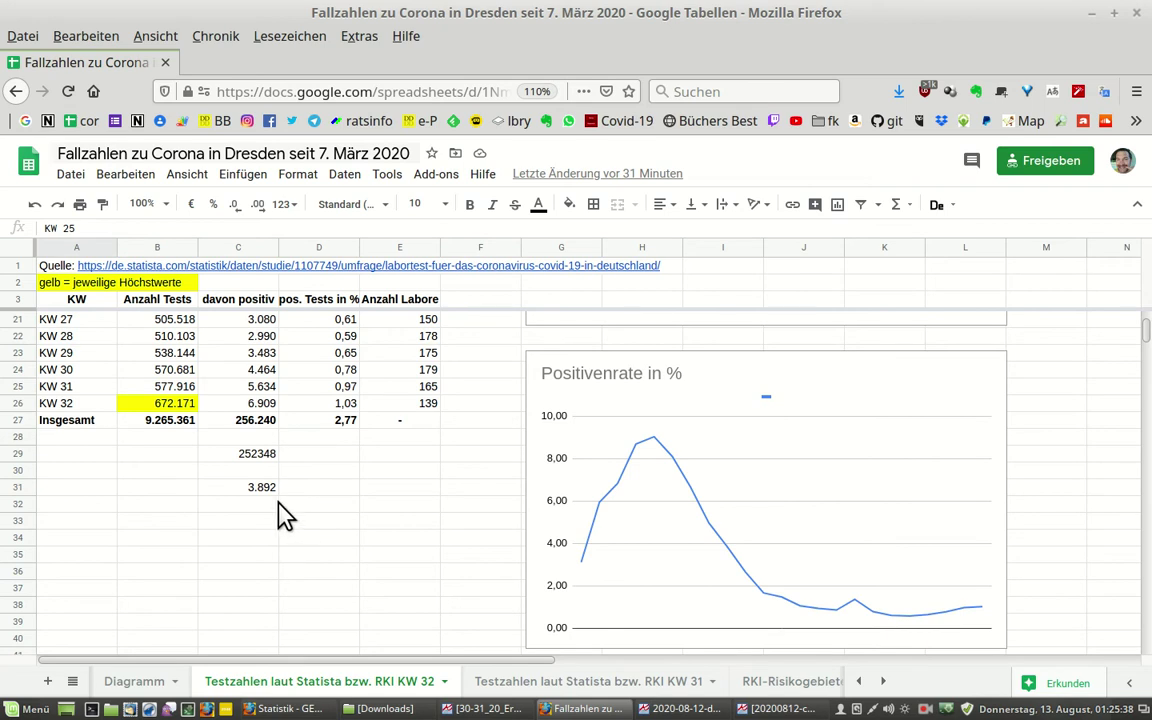
pyautogui.click(168, 474)
pyautogui.write('=')
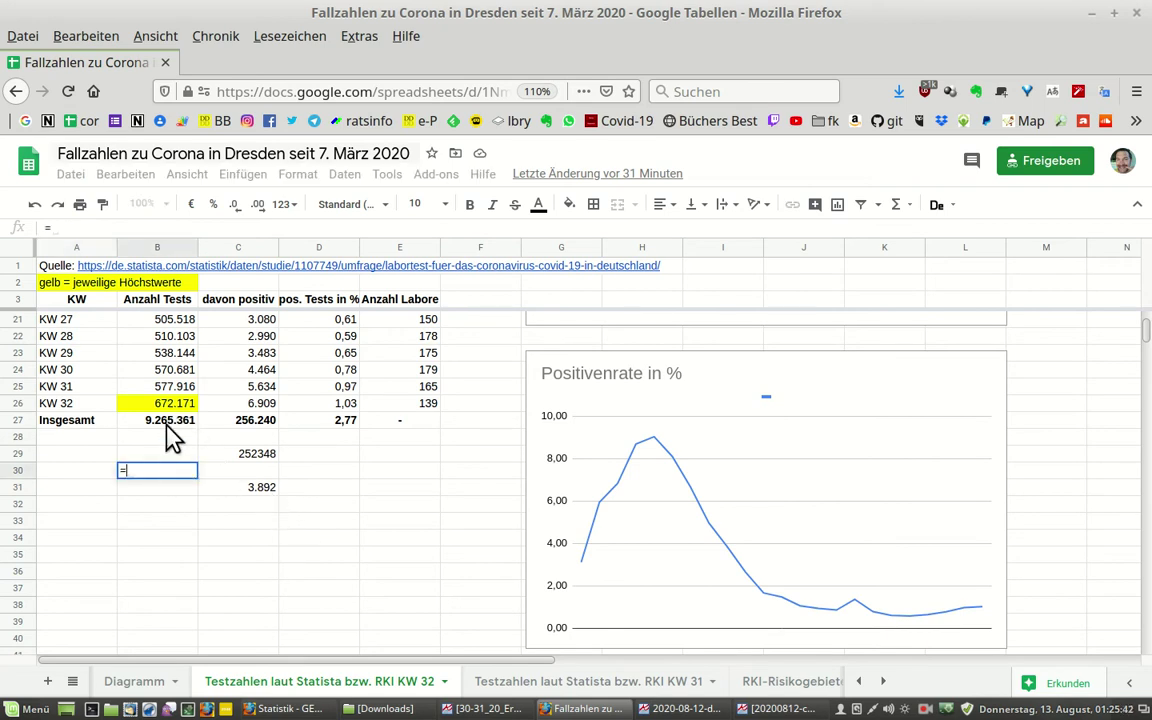
pyautogui.click(170, 407)
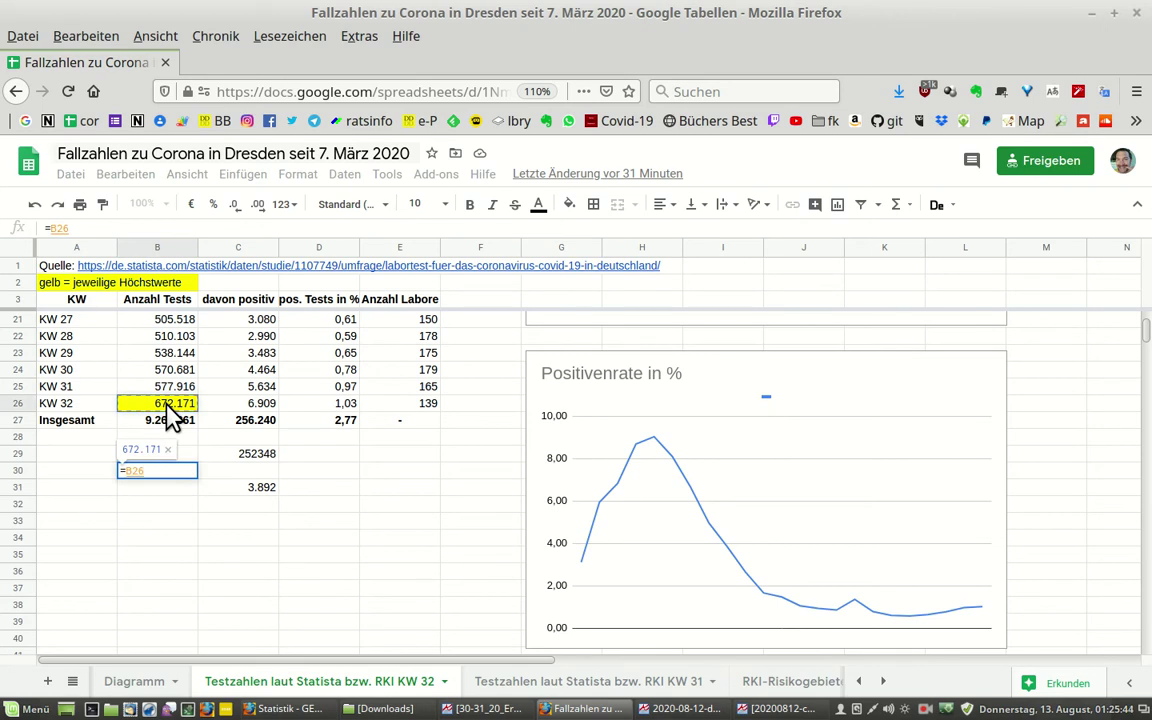
pyautogui.write('/')
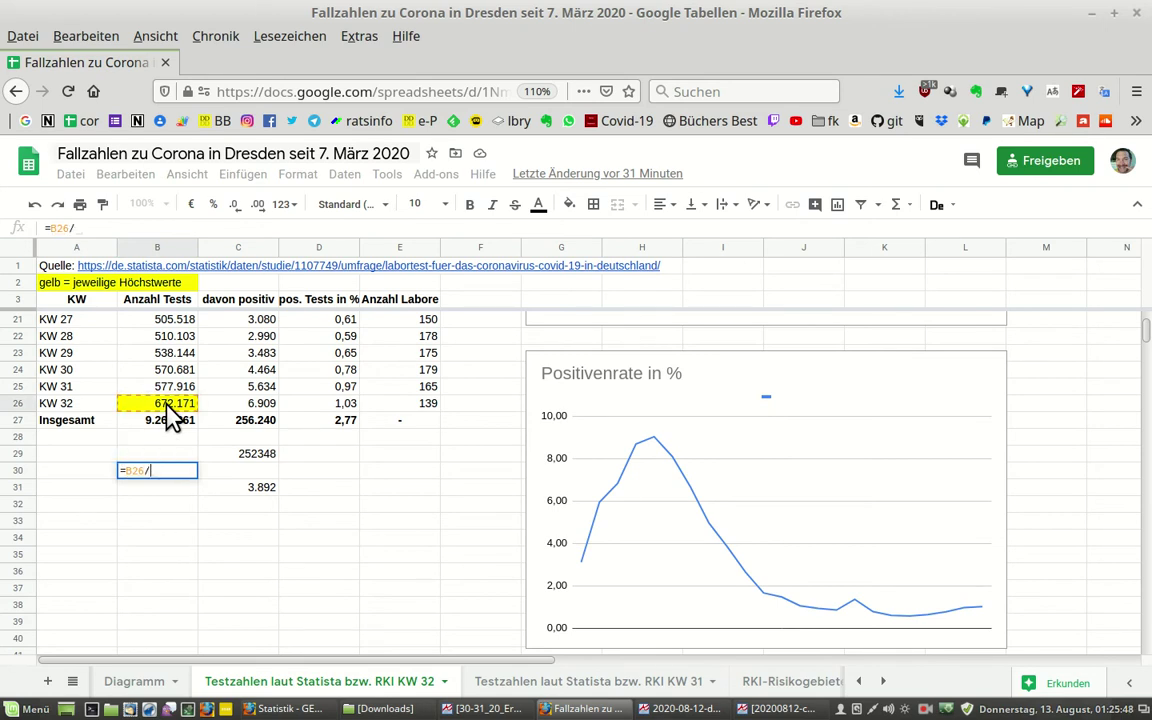
pyautogui.write('1000')
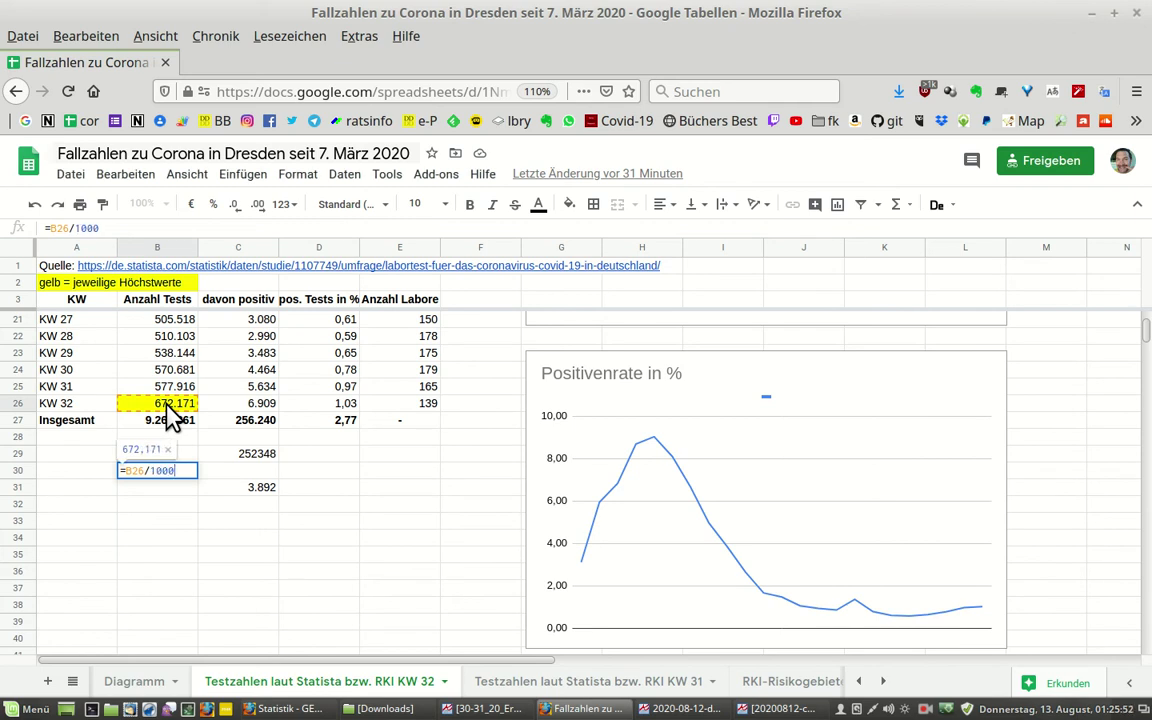
pyautogui.write('*8')
pyautogui.press('BackSpace')
pyautogui.write('7')
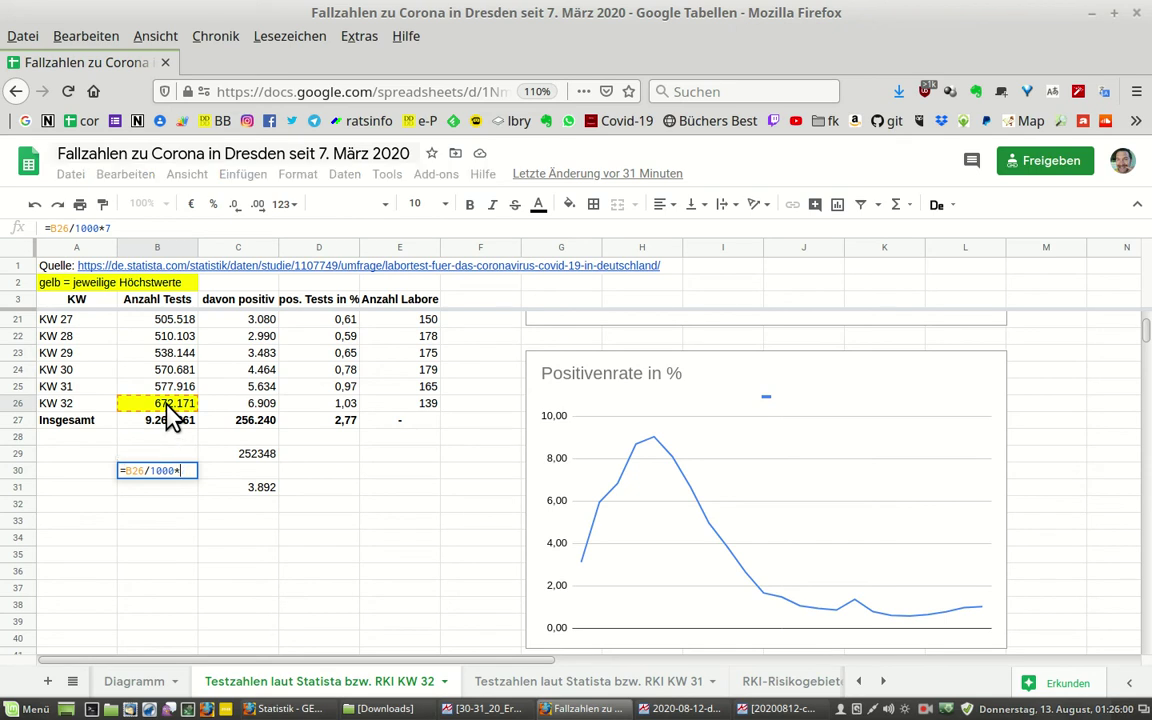
pyautogui.press('BackSpace')
pyautogui.write('3')
pyautogui.press('BackSpace')
pyautogui.write('7')
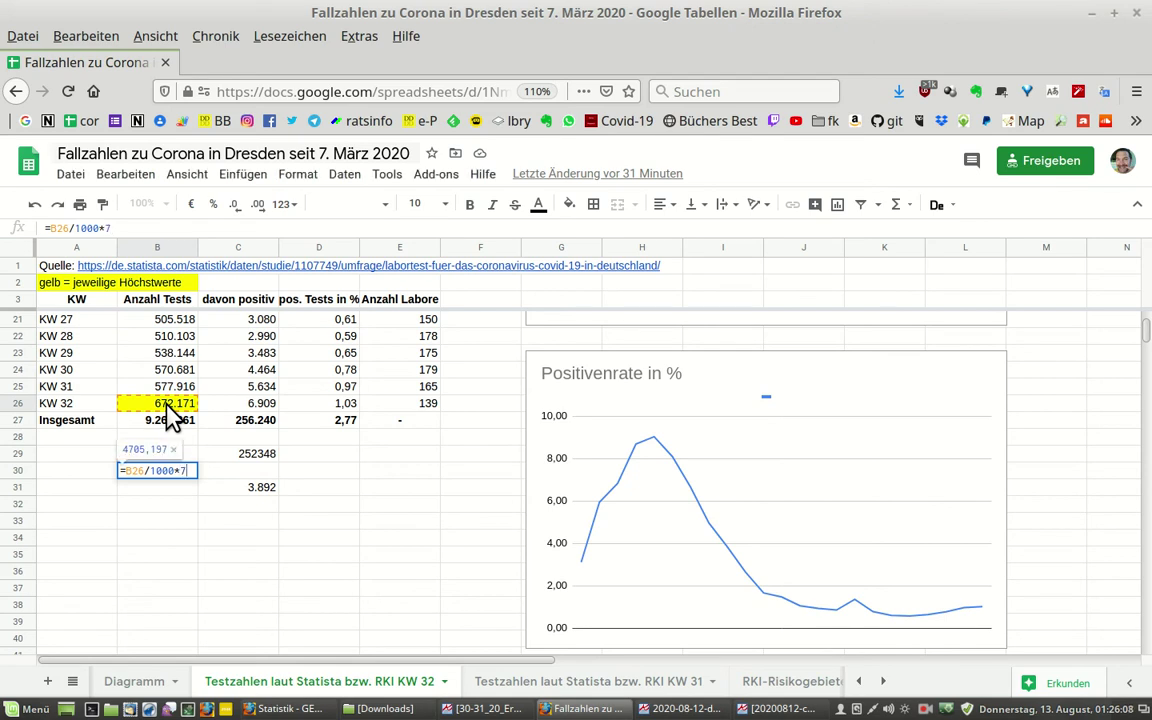
pyautogui.press('Return')
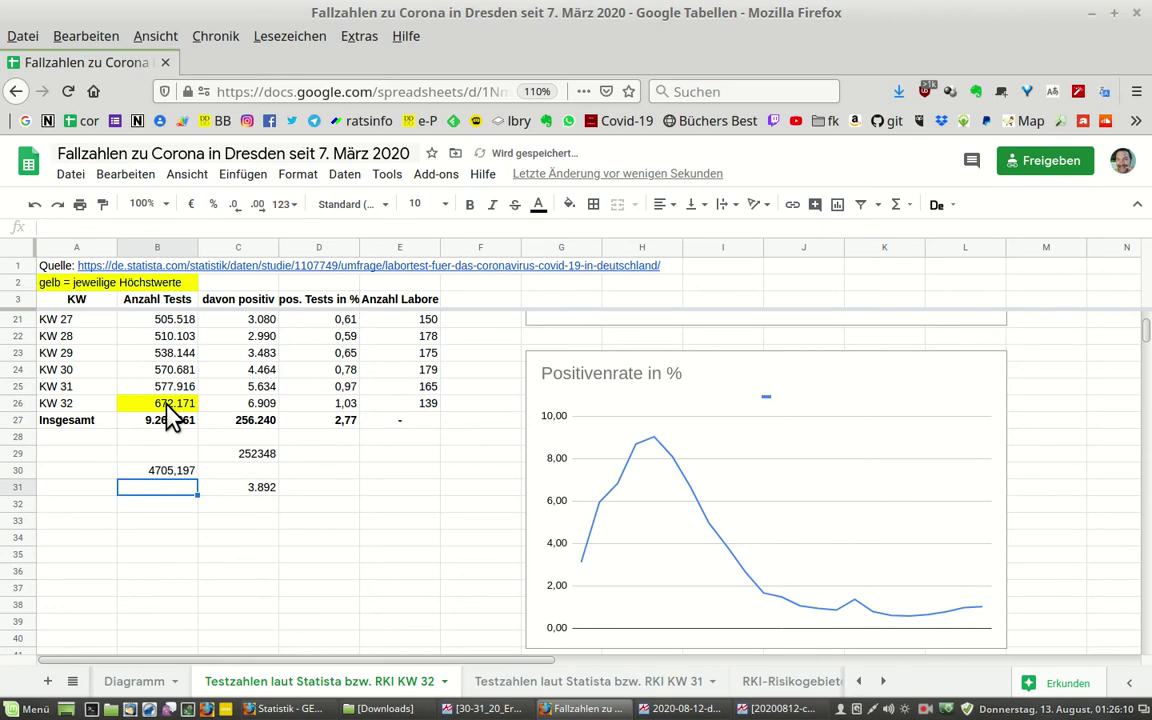
# Step: Compare the result in B30 with the KW 32 positive count, test count and positive percentage
pyautogui.click(157, 473)
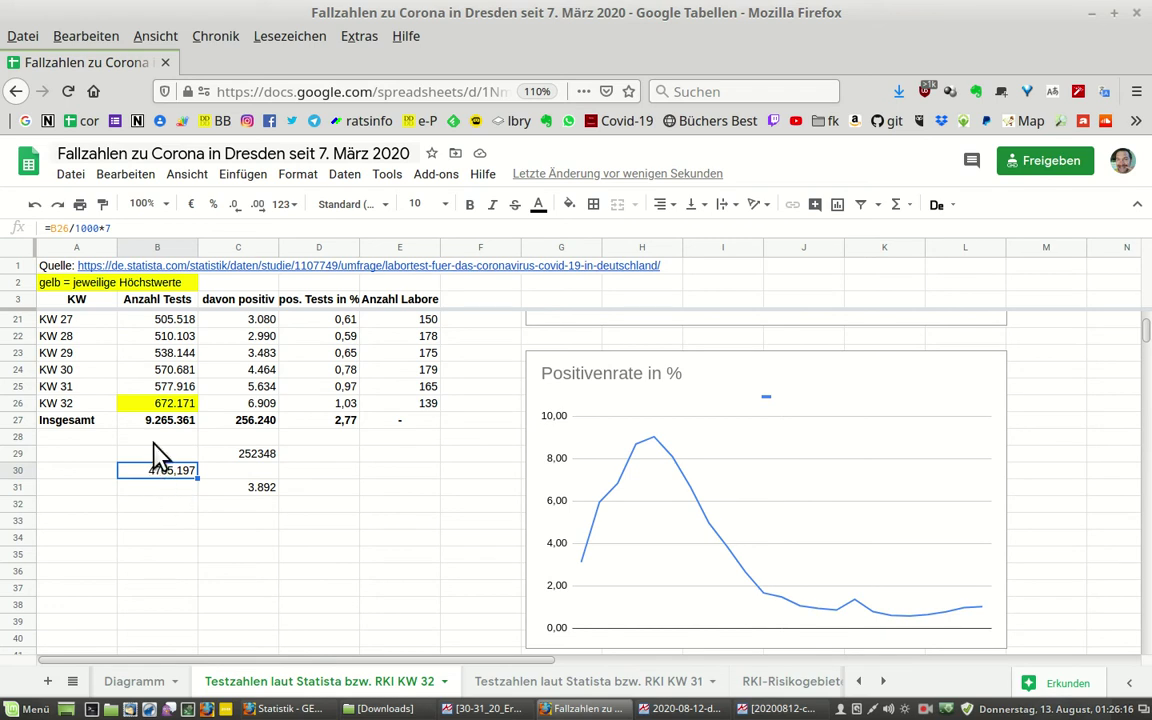
pyautogui.click(251, 404)
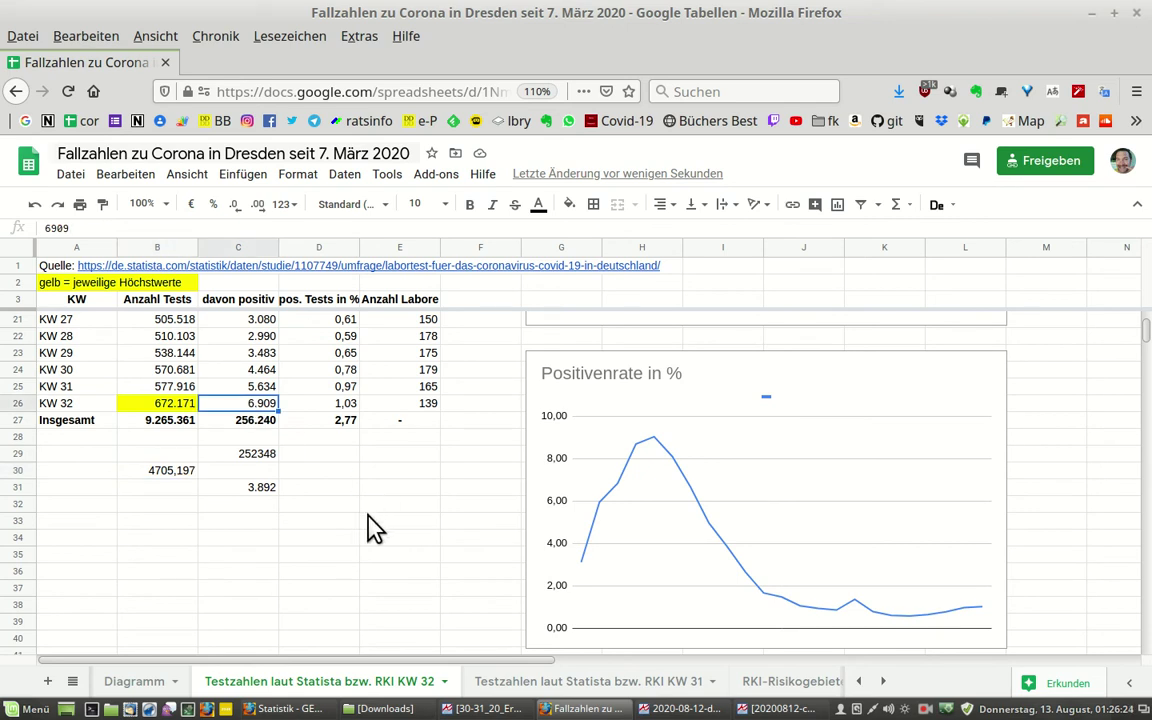
pyautogui.click(160, 406)
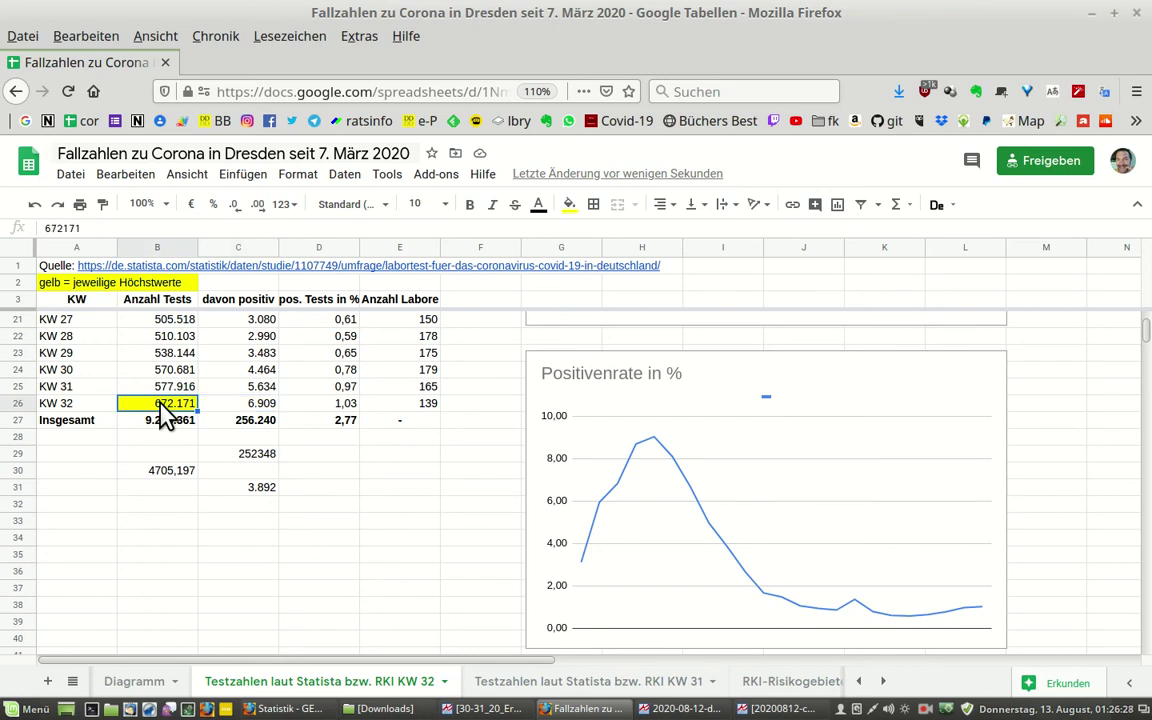
pyautogui.click(323, 404)
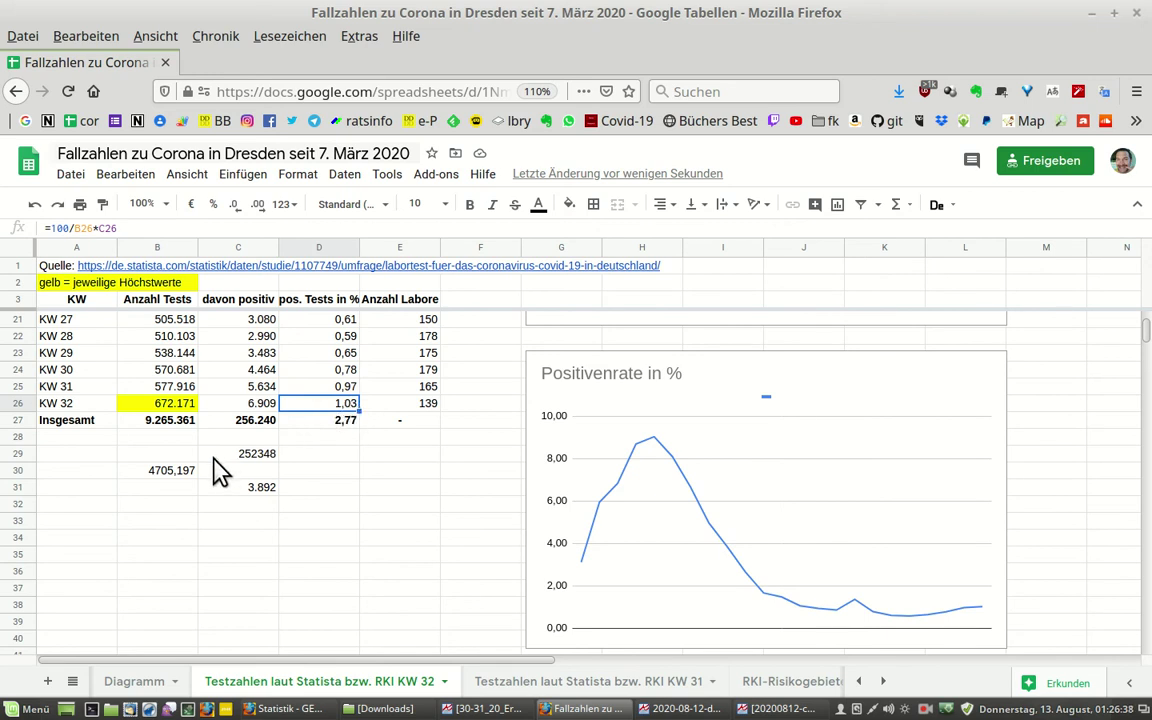
# Step: Change the multiplier in the B30 formula to 10, making it =B26/1000*10
pyautogui.click(188, 470)
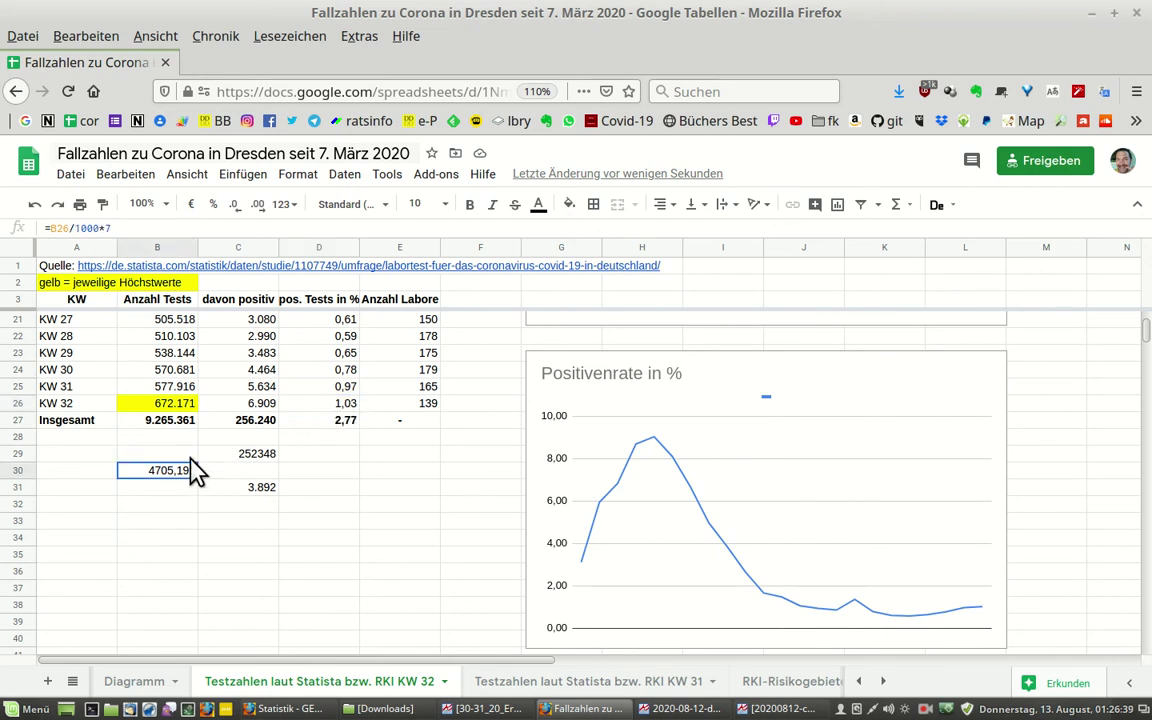
pyautogui.click(157, 228)
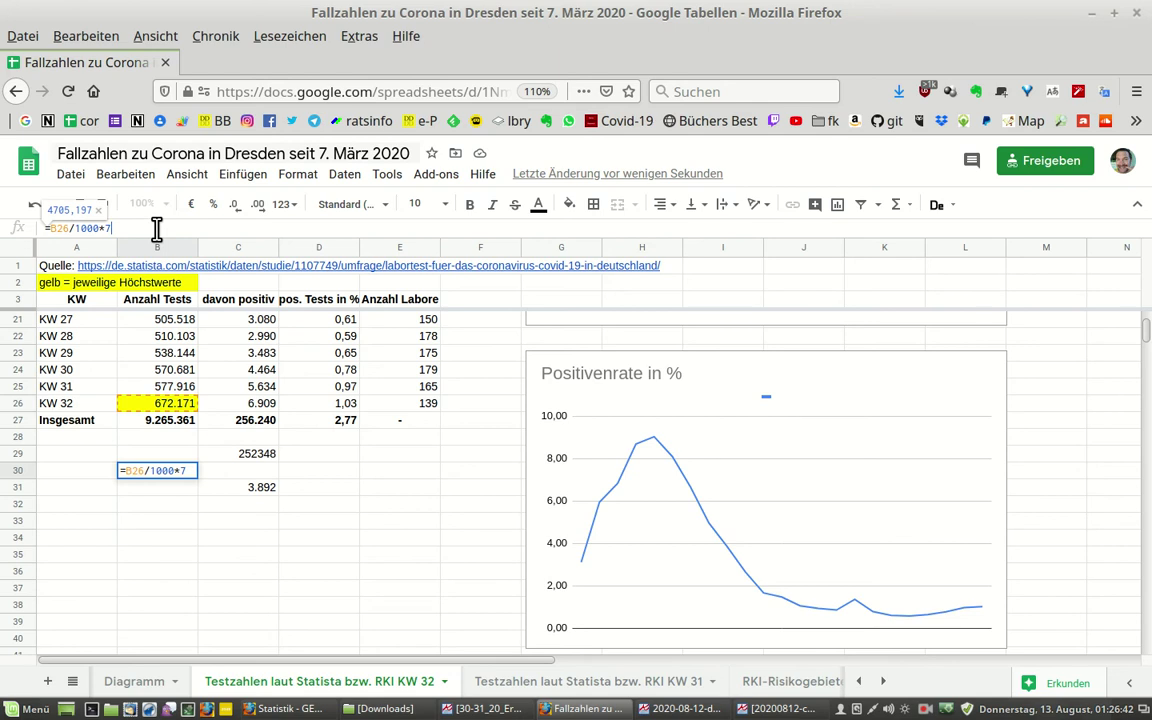
pyautogui.press('BackSpace')
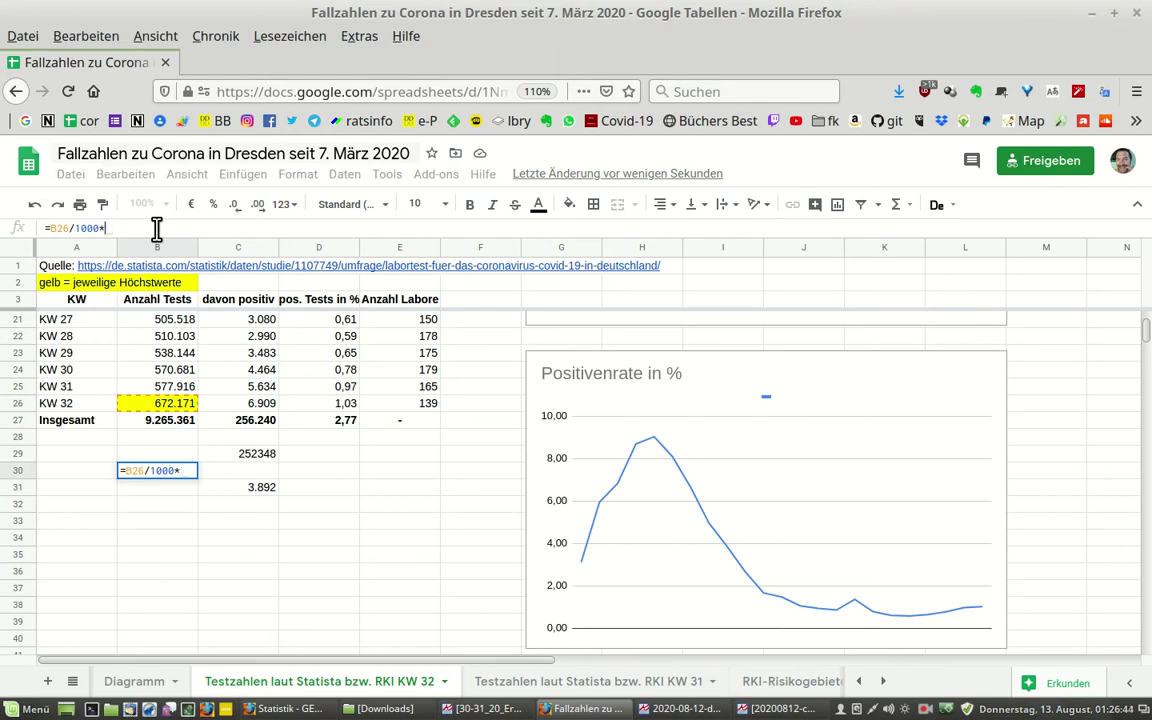
pyautogui.write('9')
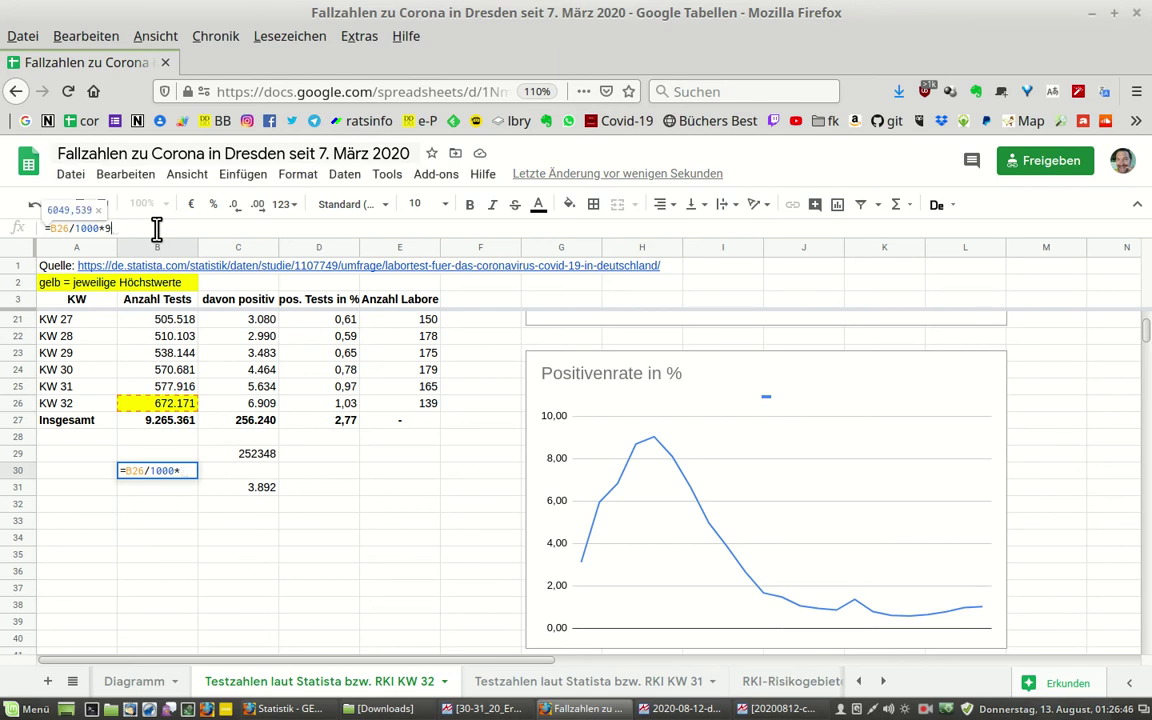
pyautogui.press('BackSpace')
pyautogui.write('10')
pyautogui.press('Return')
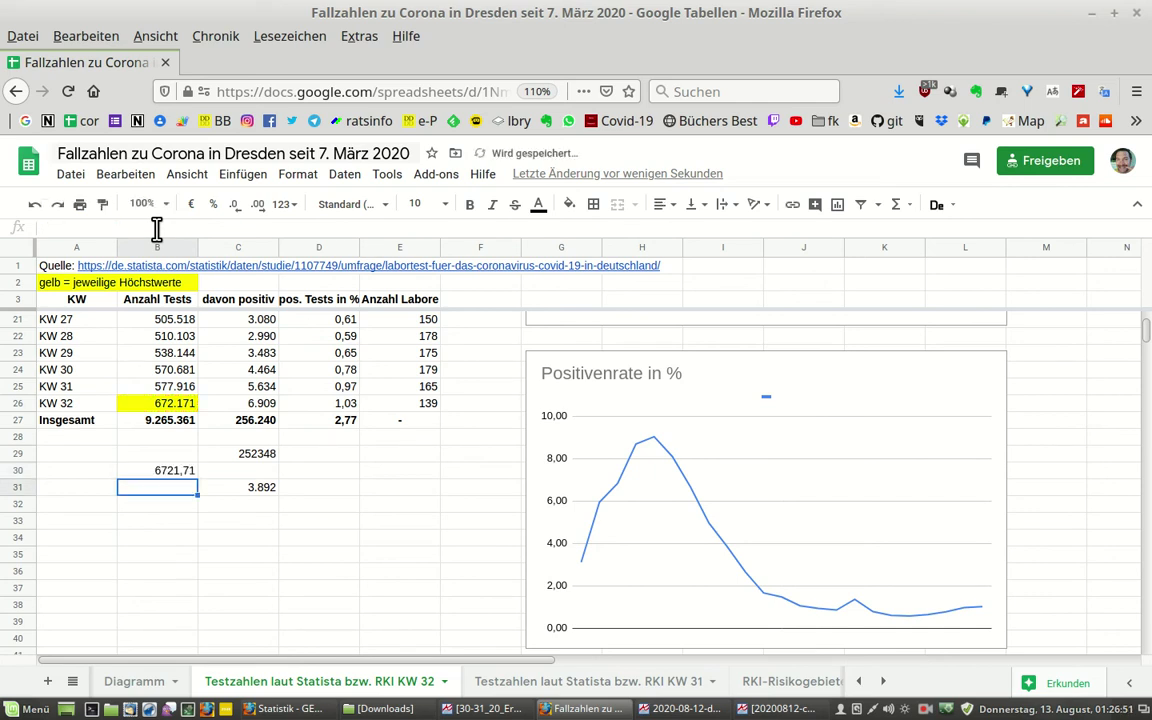
# Step: Compare the ten-per-thousand estimate in B30 with the KW 32 test count in B26 and positive count in C26
pyautogui.click(150, 466)
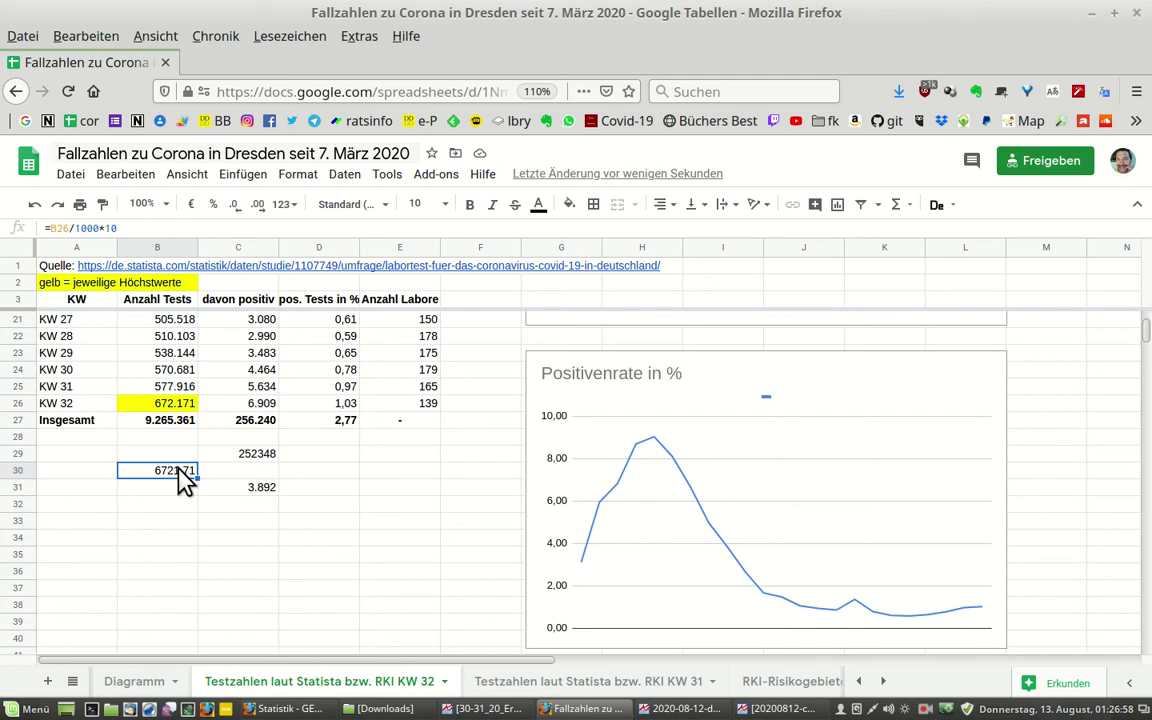
pyautogui.click(186, 410)
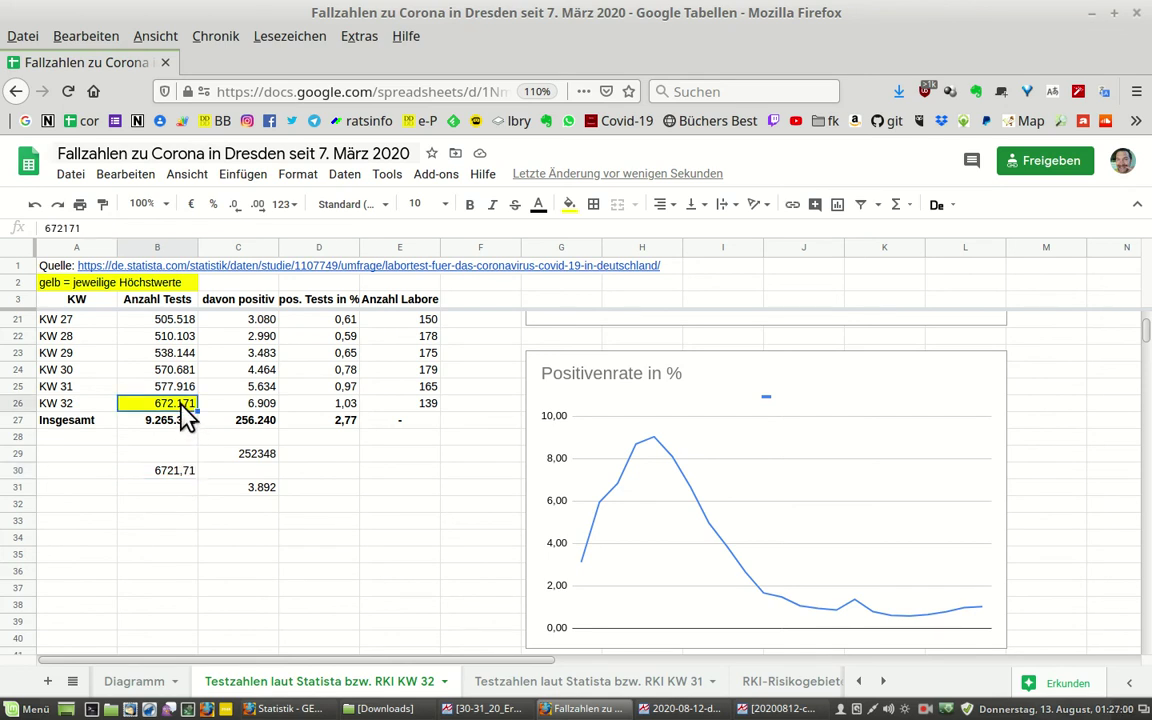
pyautogui.click(186, 472)
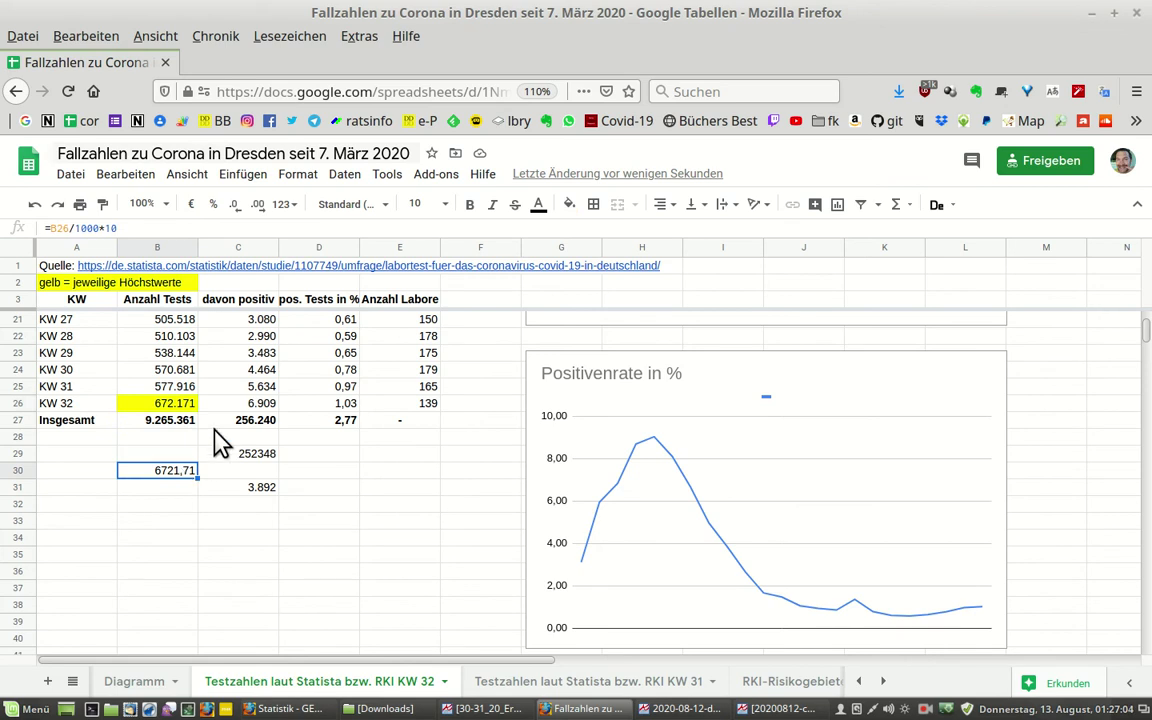
pyautogui.click(246, 406)
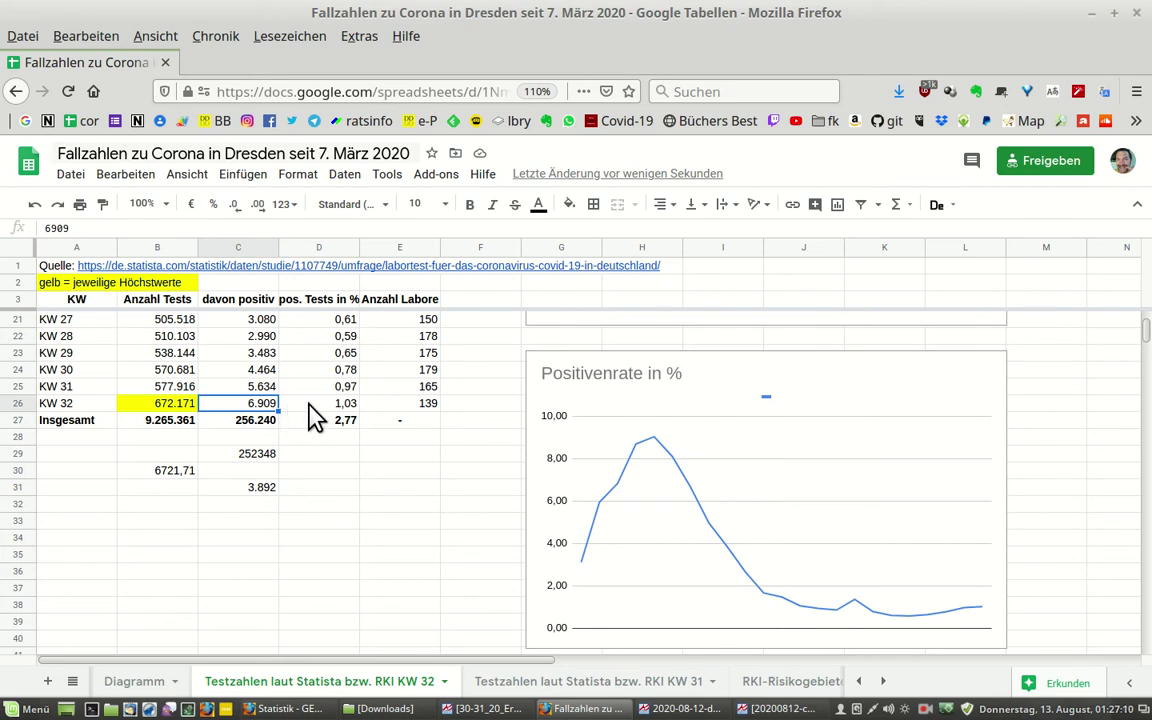
pyautogui.click(176, 480)
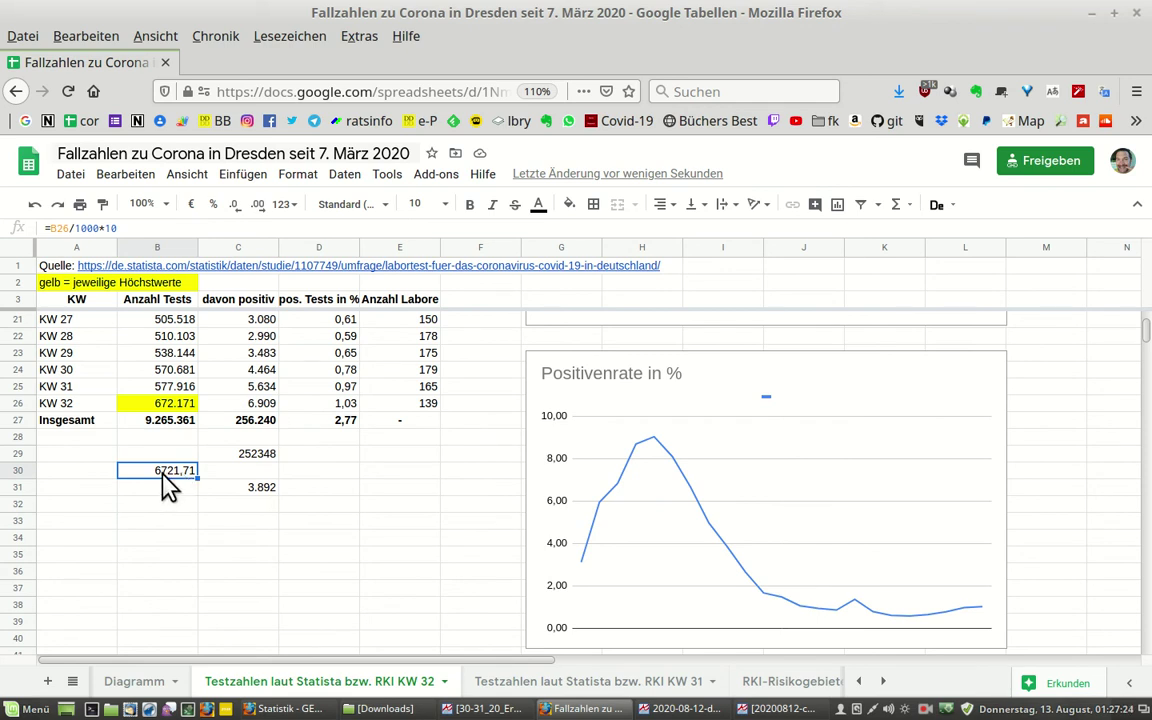
# Step: Compare the spreadsheet's total of positives in C27 with the weekly values and Summe row of Tabelle 5 in 2020-08-12-de.pdf
pyautogui.click(262, 421)
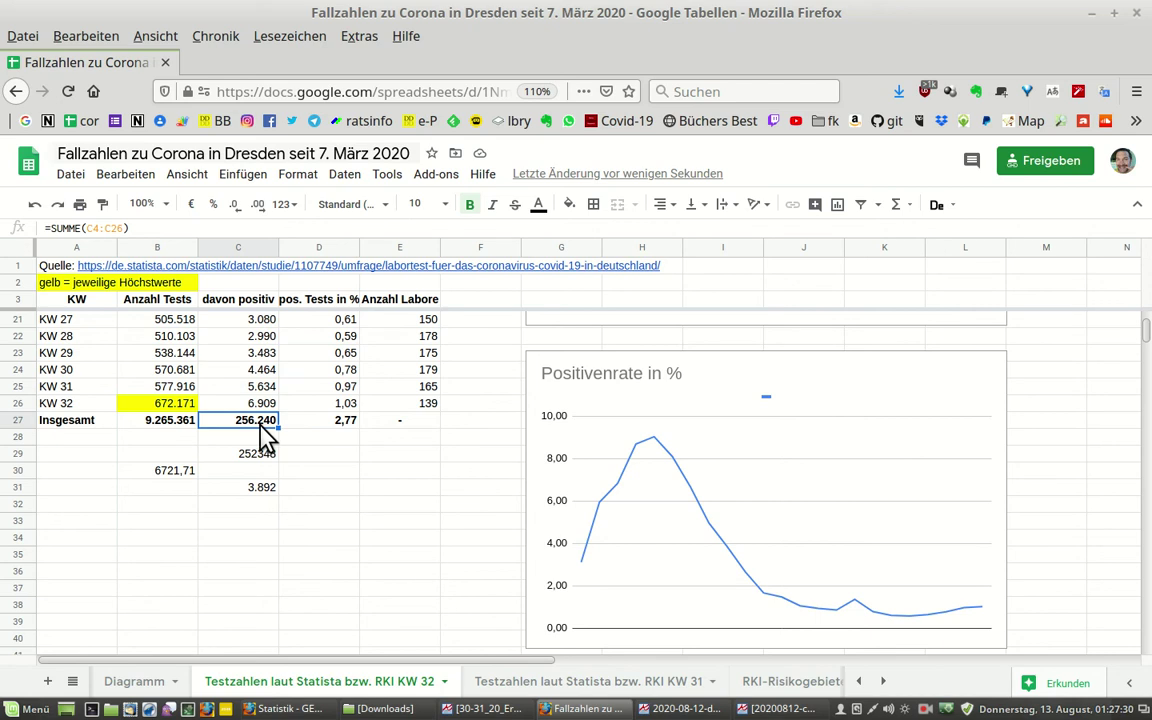
pyautogui.click(735, 708)
pyautogui.click(680, 708)
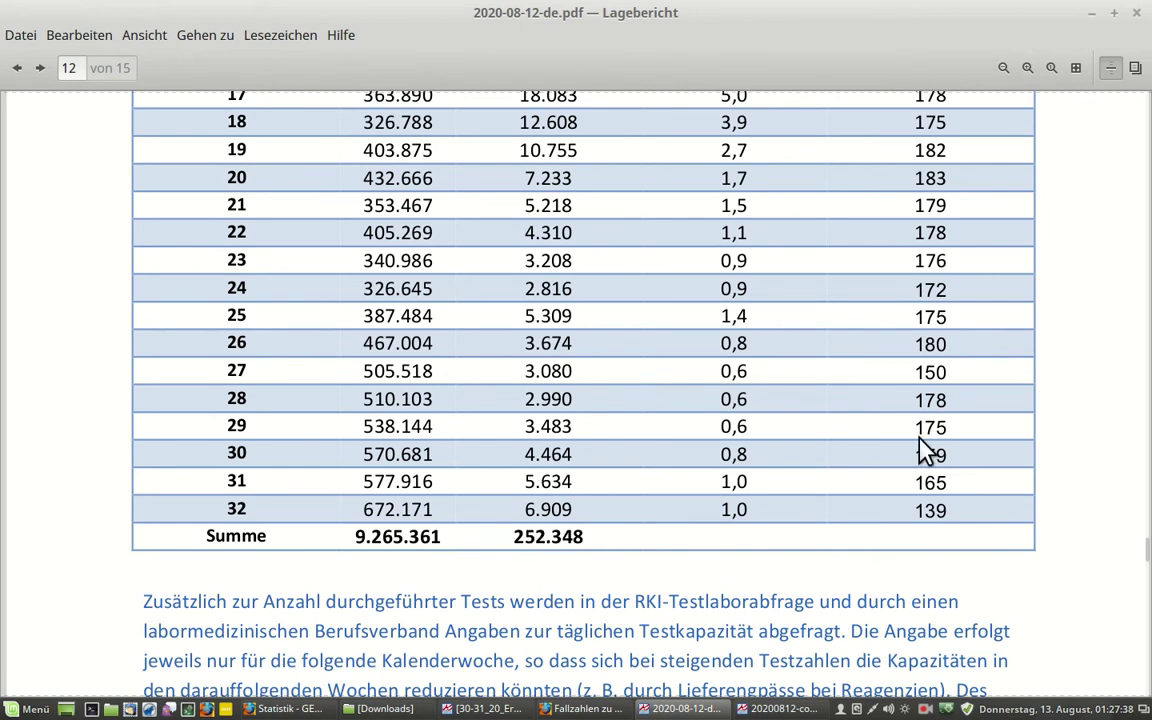
pyautogui.click(1147, 142)
pyautogui.moveTo(1147, 142); pyautogui.dragTo(1147, 540)
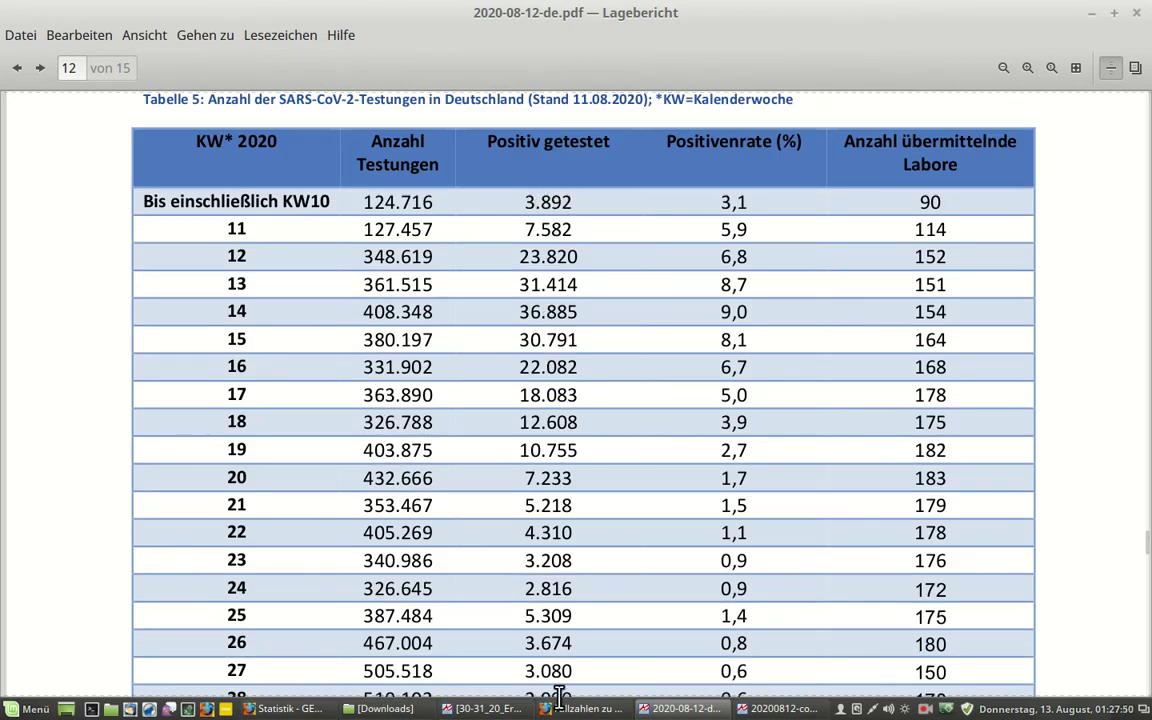
pyautogui.moveTo(577, 712)
pyautogui.click(577, 710)
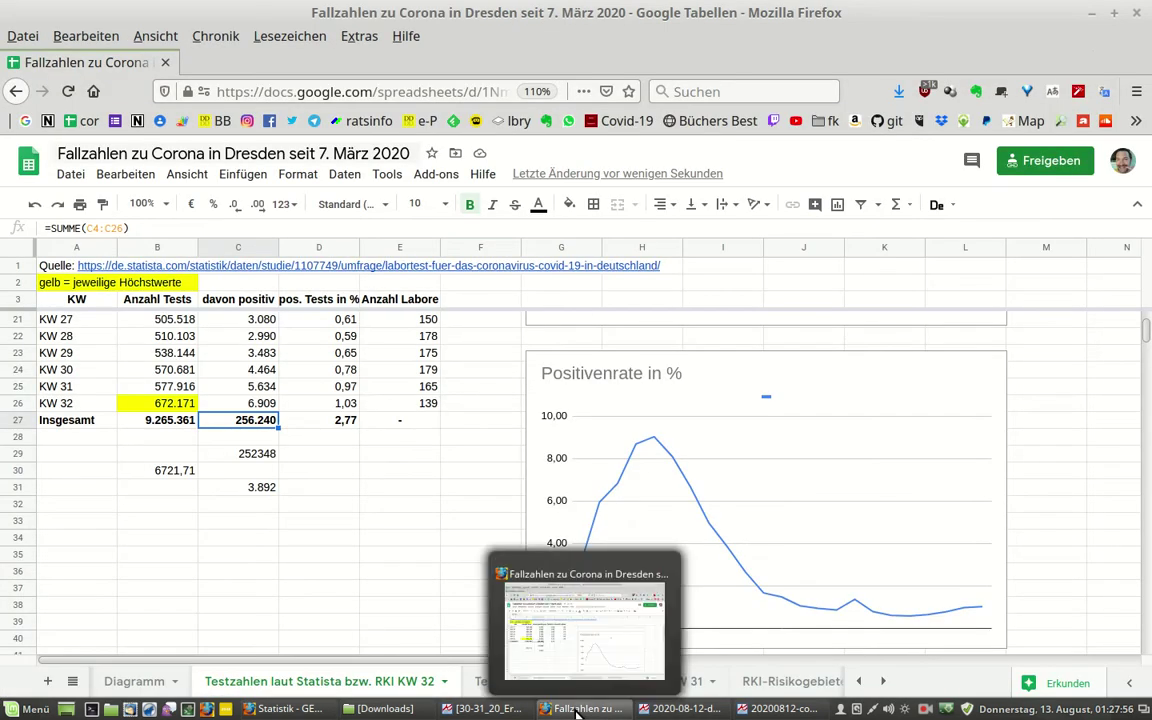
pyautogui.click(680, 709)
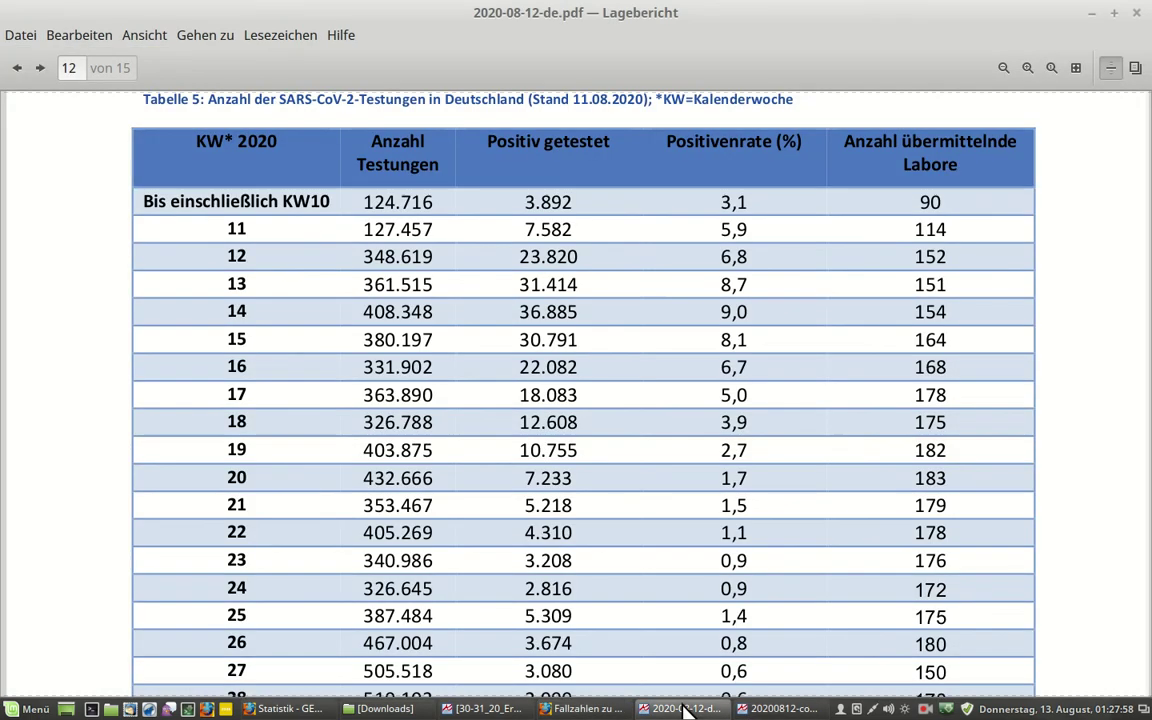
pyautogui.scroll(-6, 541, 503)
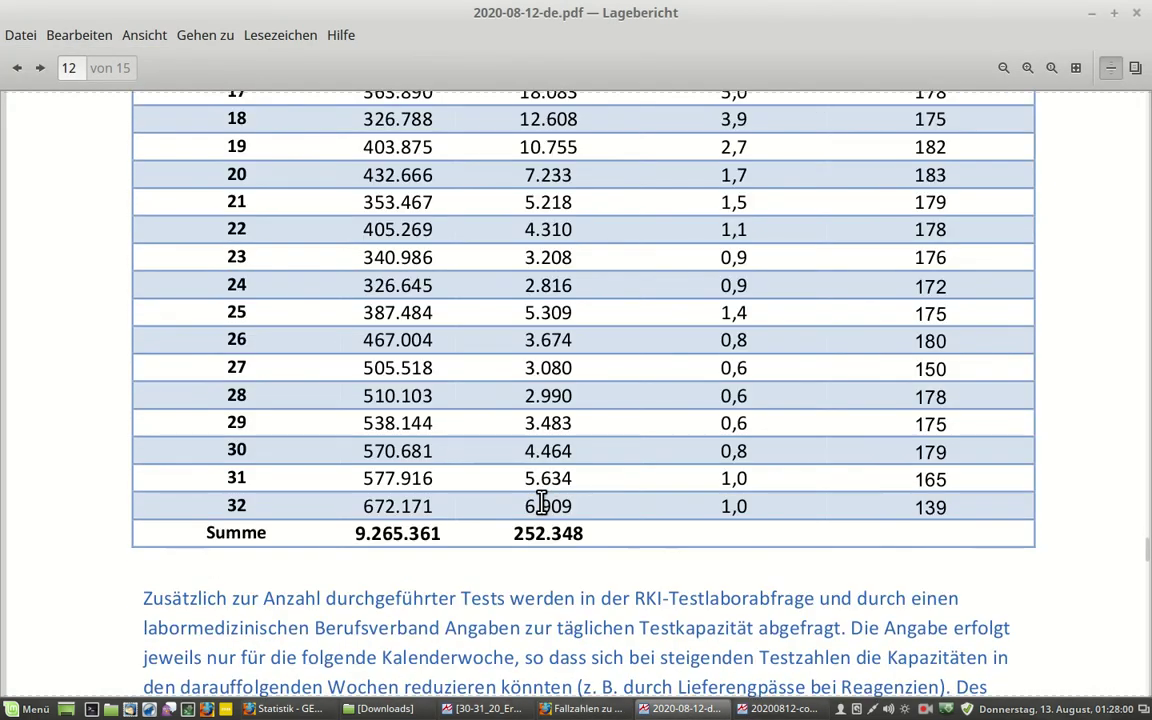
# Step: Return to the spreadsheet and check the difference in C31 against the report sum in C29 and the calculated total in C27
pyautogui.click(564, 709)
pyautogui.click(250, 487)
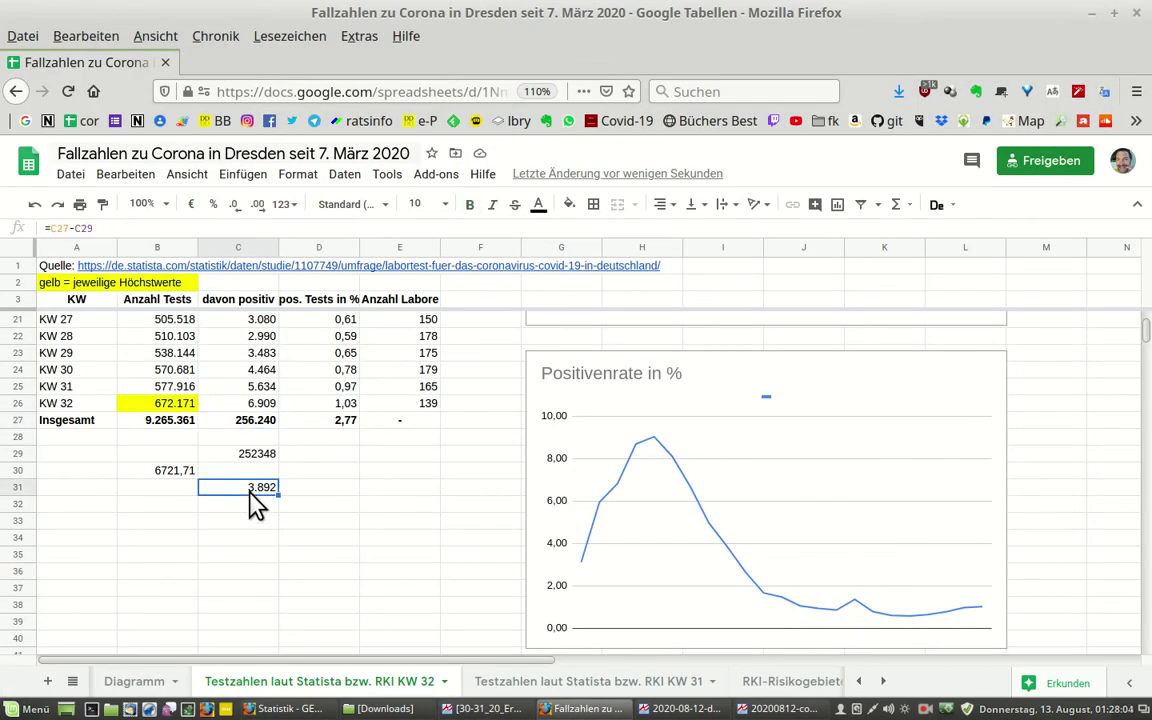
pyautogui.click(240, 454)
pyautogui.click(240, 421)
pyautogui.click(248, 488)
# Step: Clear the auxiliary calculations below the table in cells C28:C32 and B30
pyautogui.click(244, 435)
pyautogui.moveTo(248, 443); pyautogui.dragTo(262, 522)
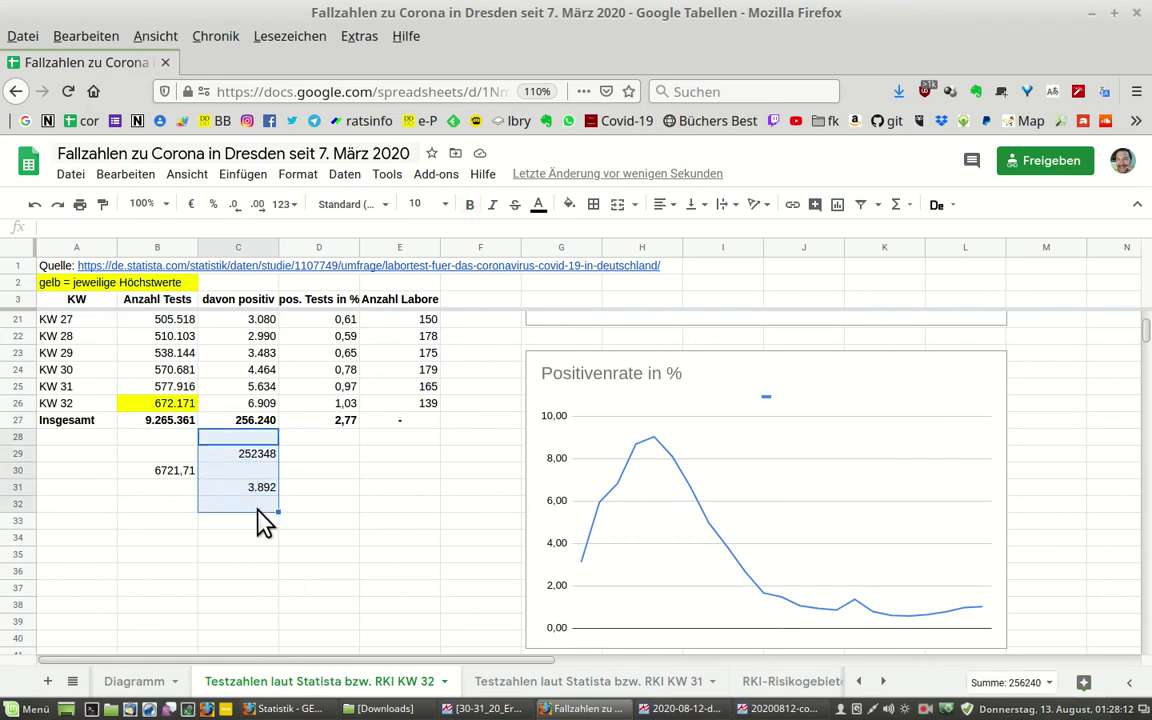
pyautogui.press('Delete')
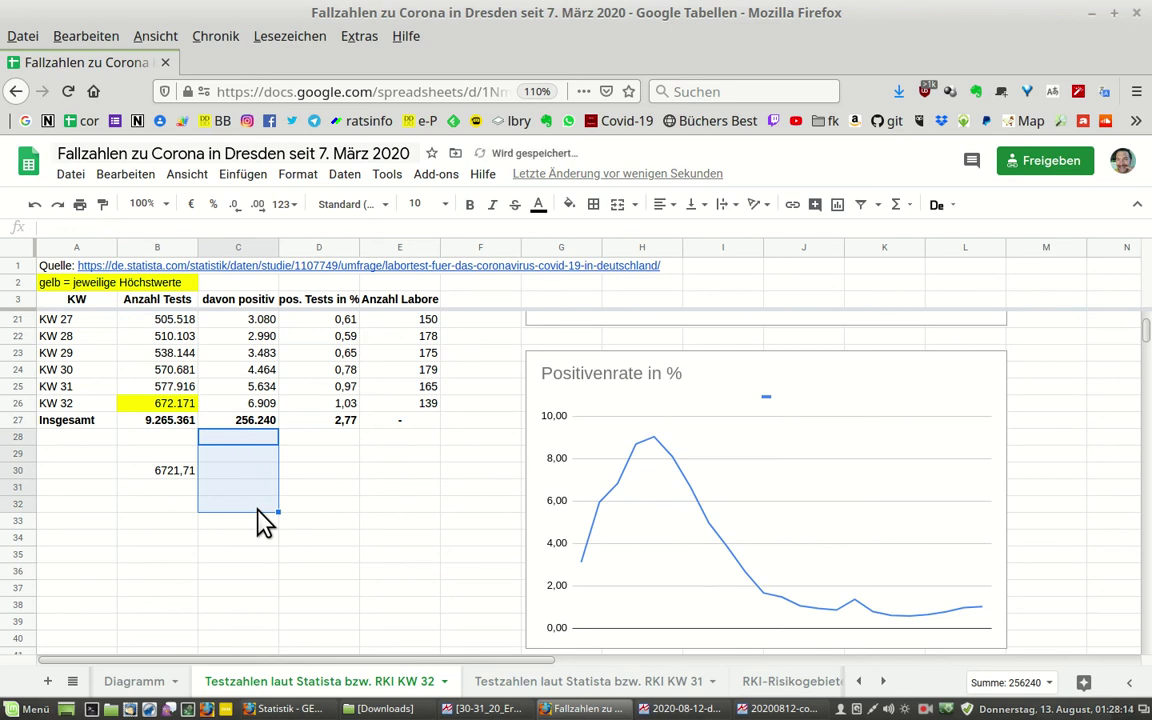
pyautogui.click(165, 473)
pyautogui.press('Delete')
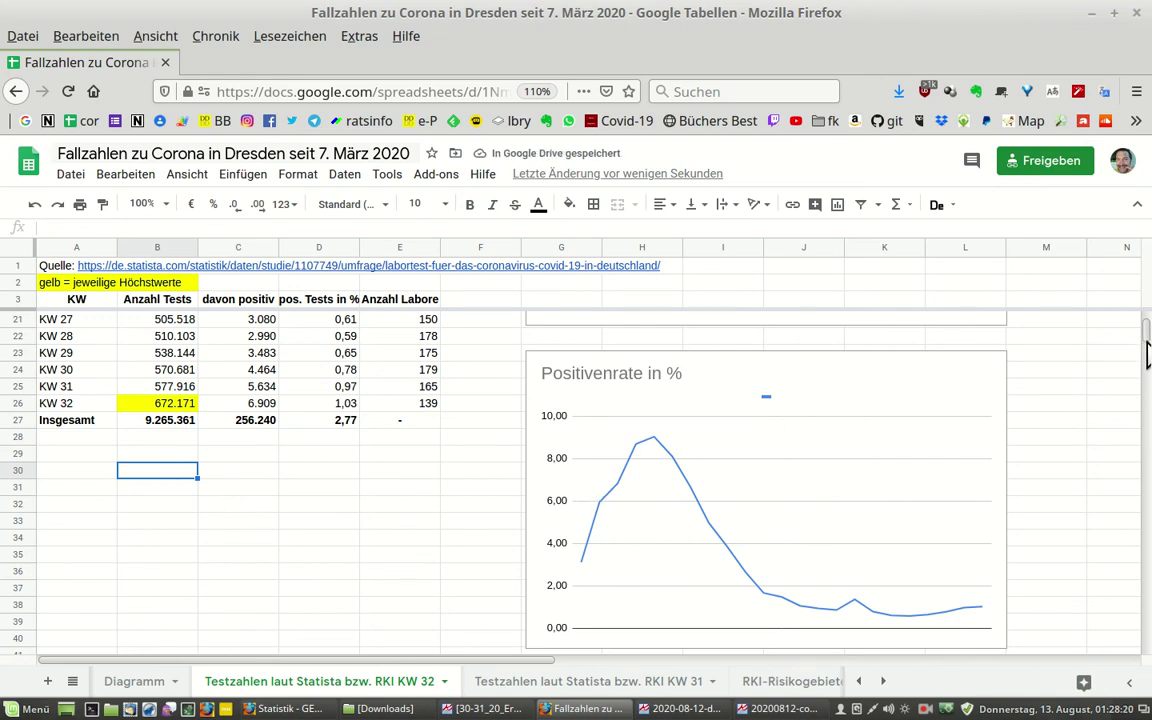
# Step: Review the KW 32 test count and positive count in the cleaned-up table
pyautogui.scroll(3, 1147, 343)
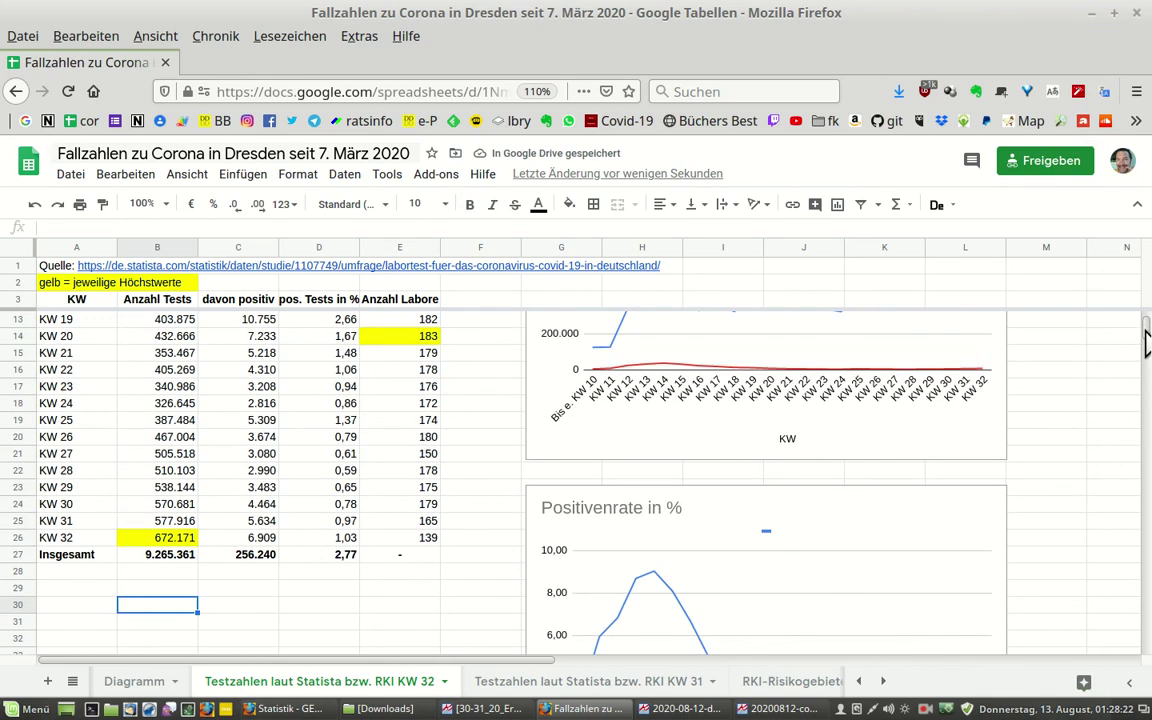
pyautogui.click(183, 542)
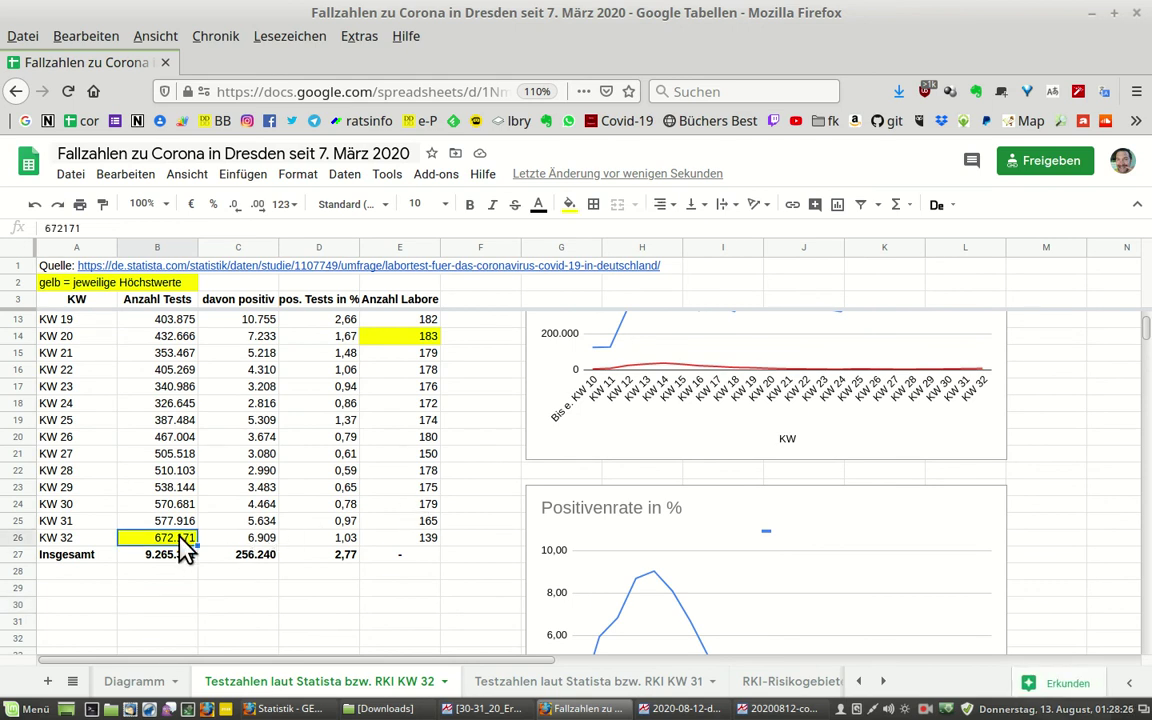
pyautogui.click(262, 540)
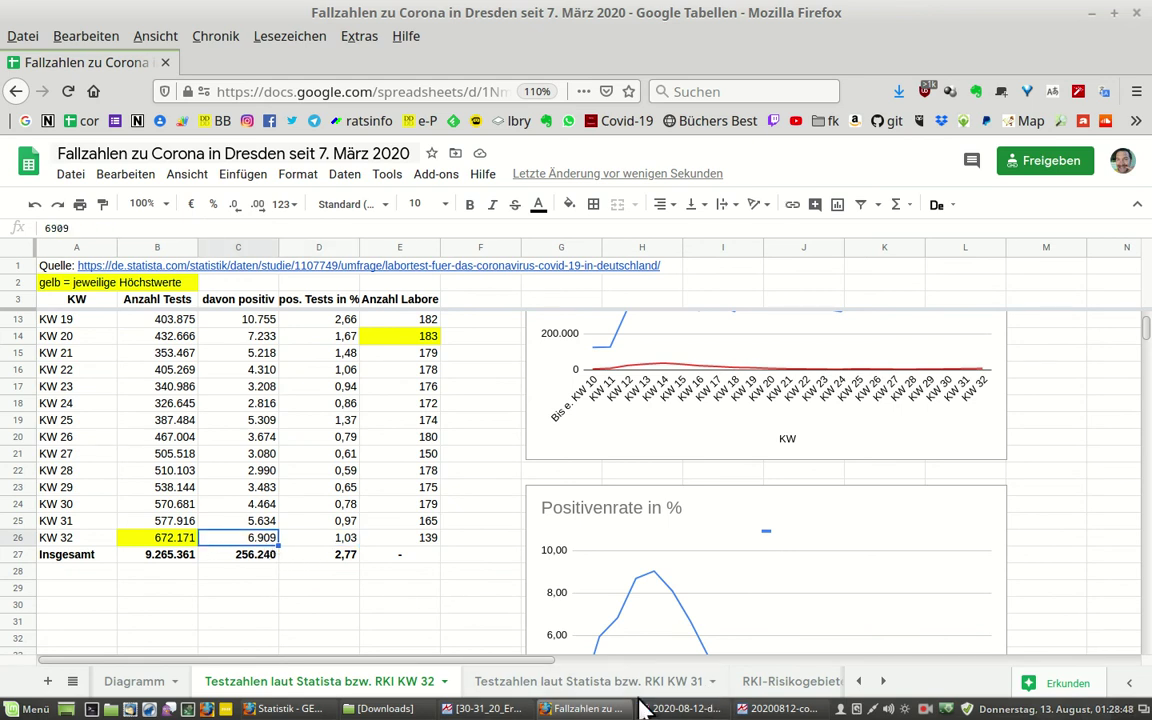
pyautogui.rightClick(926, 708)
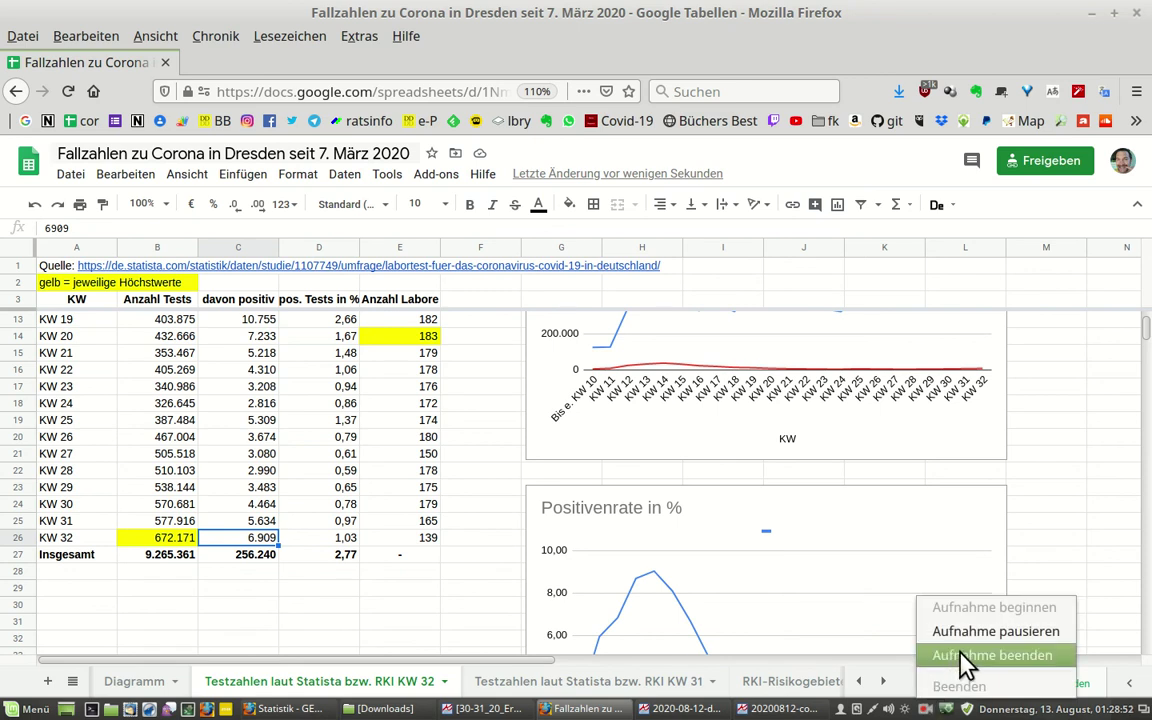